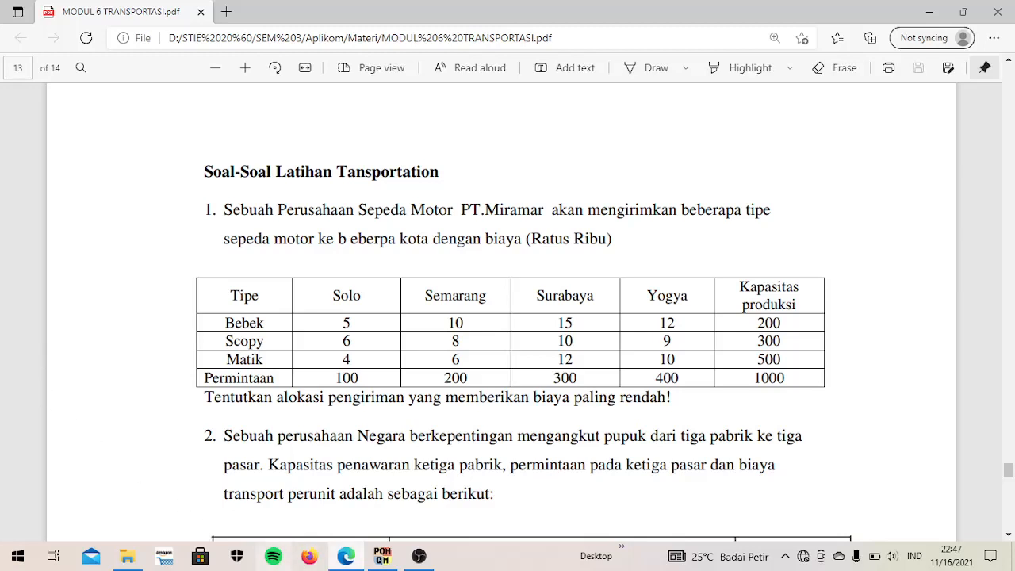
- Switch to QM for Windows and start a new data set in the Transportation module
{"action": "left_click", "coordinate": [396, 558]}
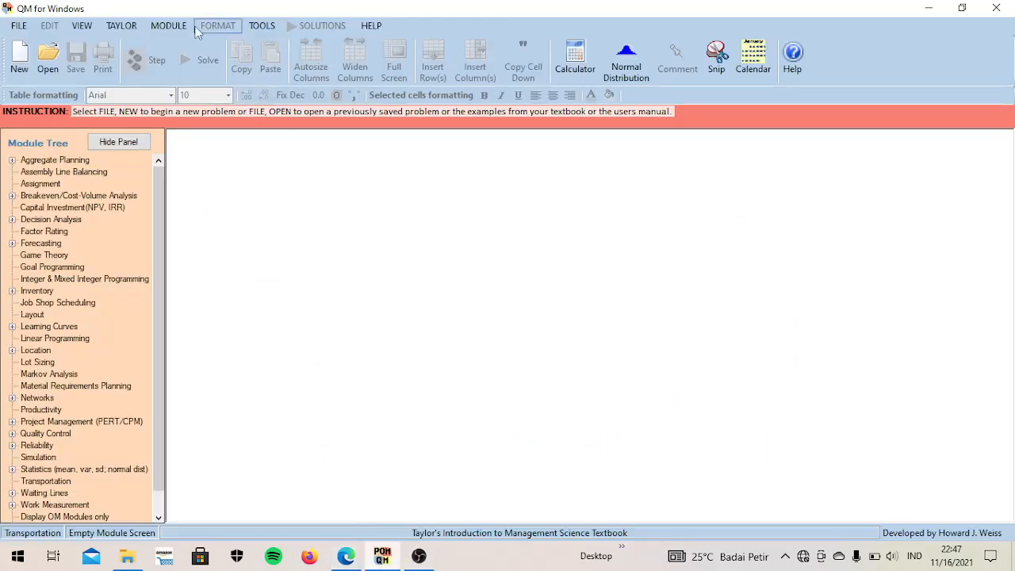
{"action": "left_click", "coordinate": [153, 30]}
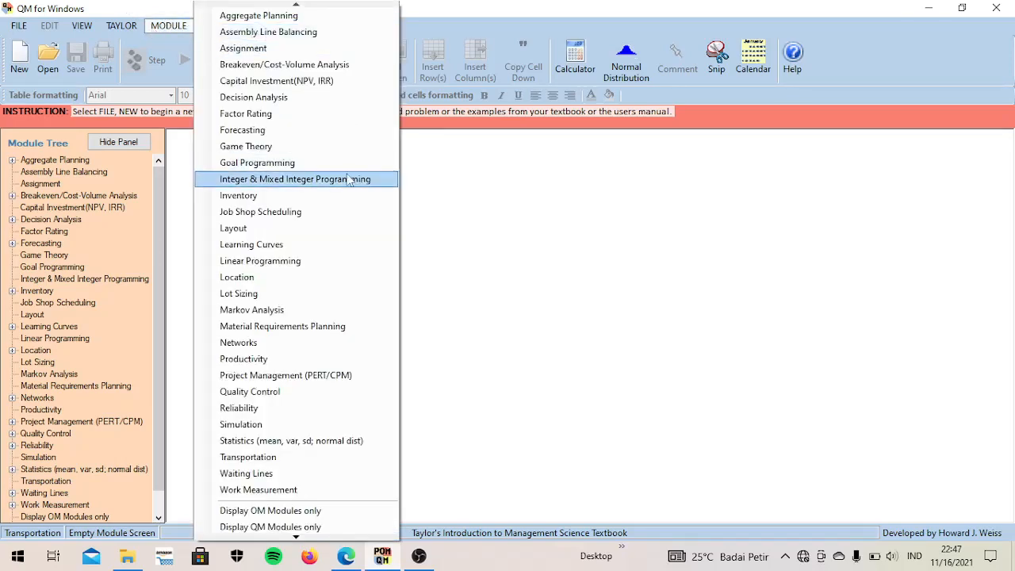
{"action": "left_click", "coordinate": [268, 460]}
{"action": "key", "text": "alt+f"}
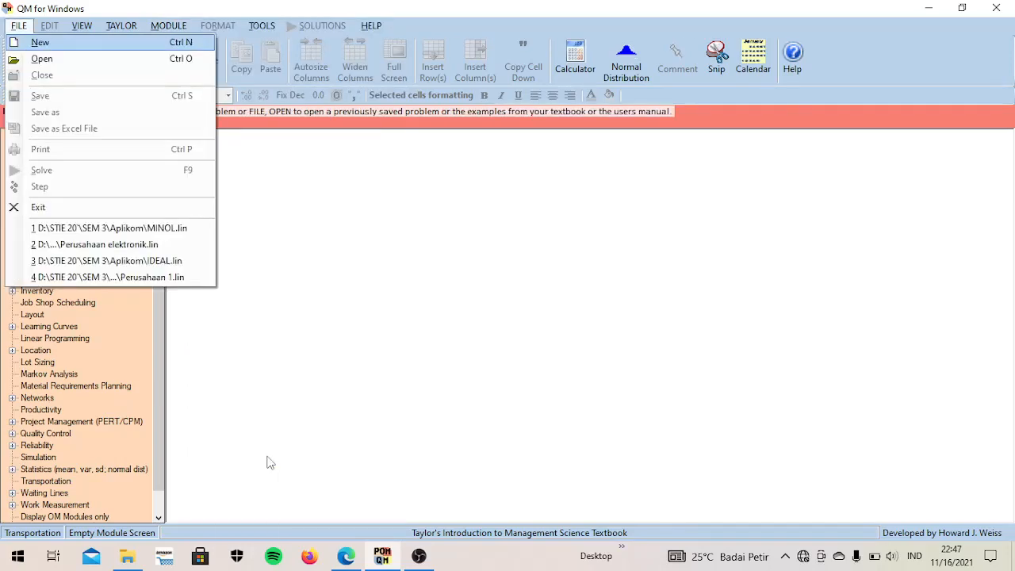
{"action": "left_click", "coordinate": [132, 46]}
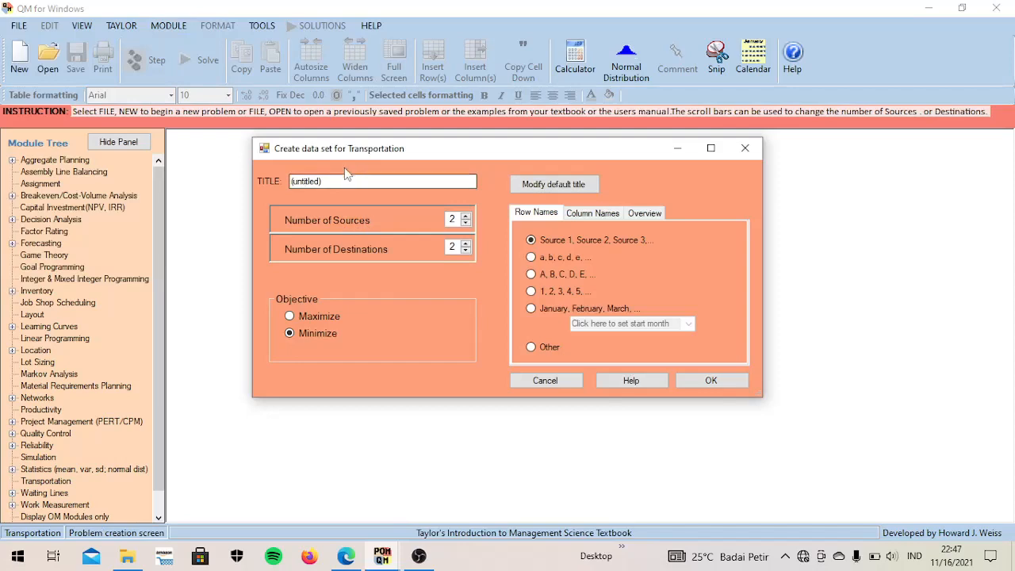
- Replace the default title of the transportation data set with PT MIRAMAR
{"action": "left_click_drag", "start_coordinate": [320, 182], "coordinate": [272, 185]}
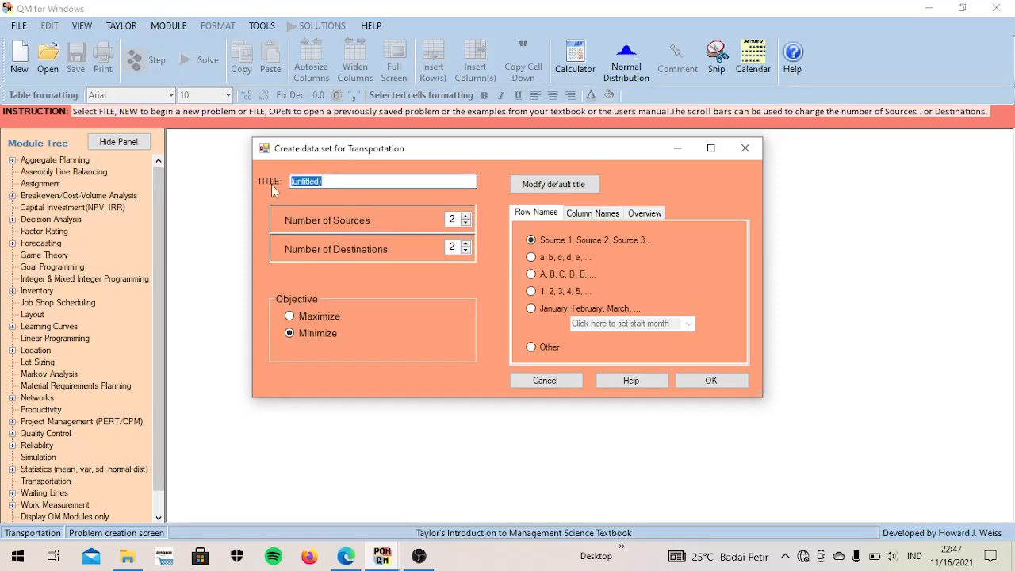
{"action": "key", "text": "BackSpace"}
{"action": "key", "text": "Caps_Lock"}
{"action": "type", "text": "P"}
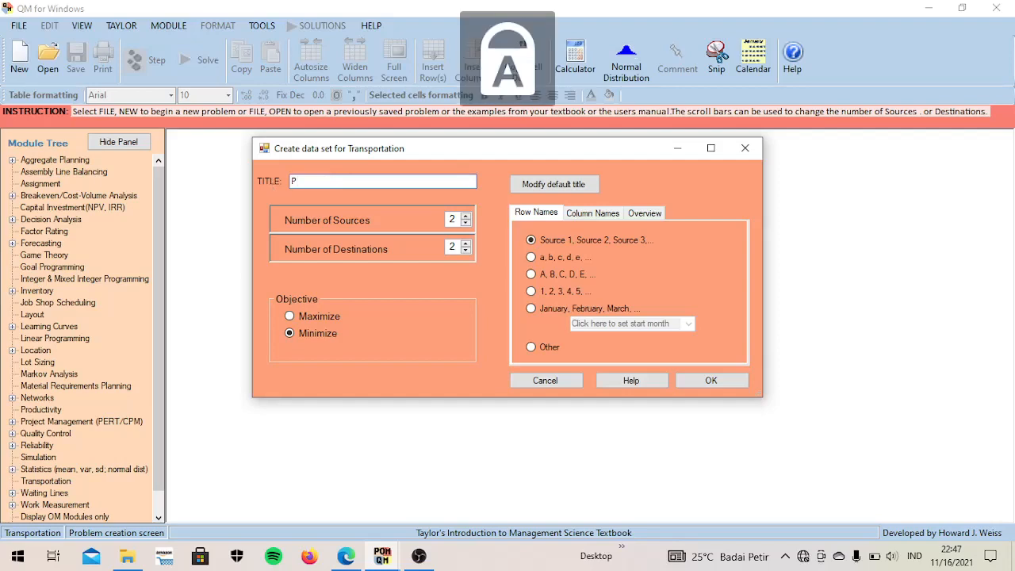
{"action": "type", "text": "T M"}
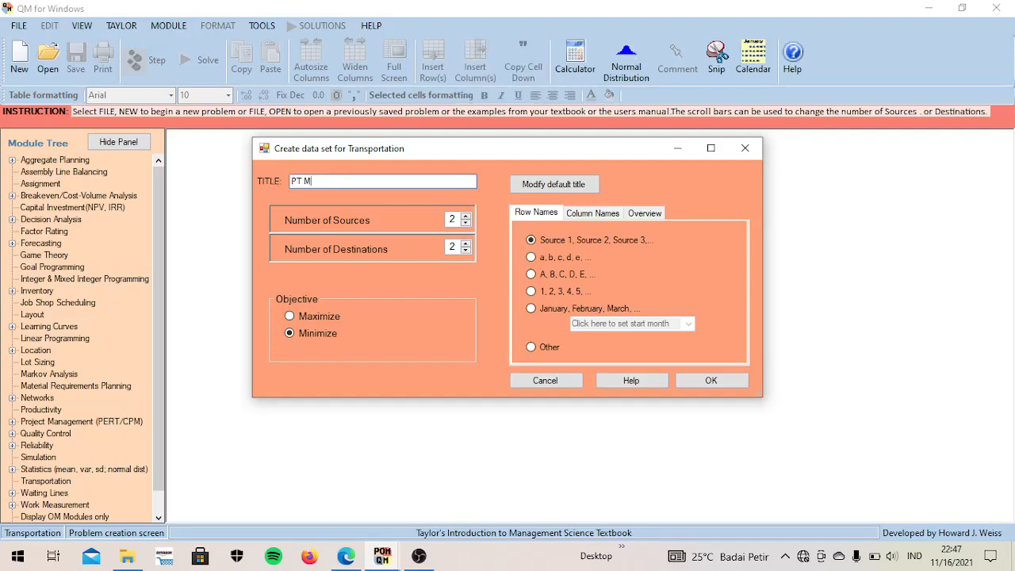
{"action": "type", "text": "IRAMAR"}
- Set 3 sources and 4 destinations, then create the data set with the Minimize objective
{"action": "left_click", "coordinate": [466, 217]}
{"action": "left_click", "coordinate": [469, 243]}
{"action": "left_click", "coordinate": [468, 242]}
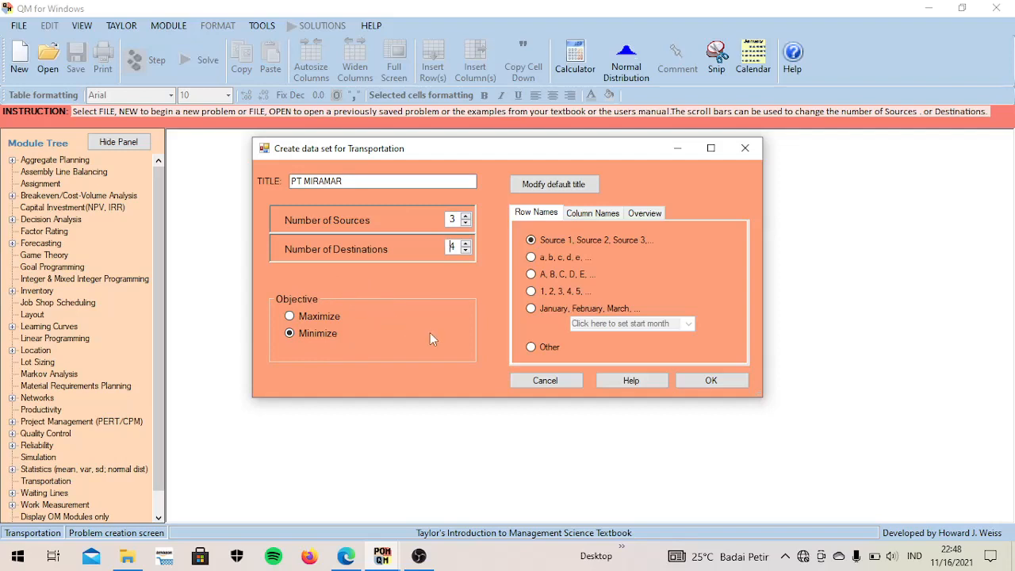
{"action": "left_click", "coordinate": [708, 383]}
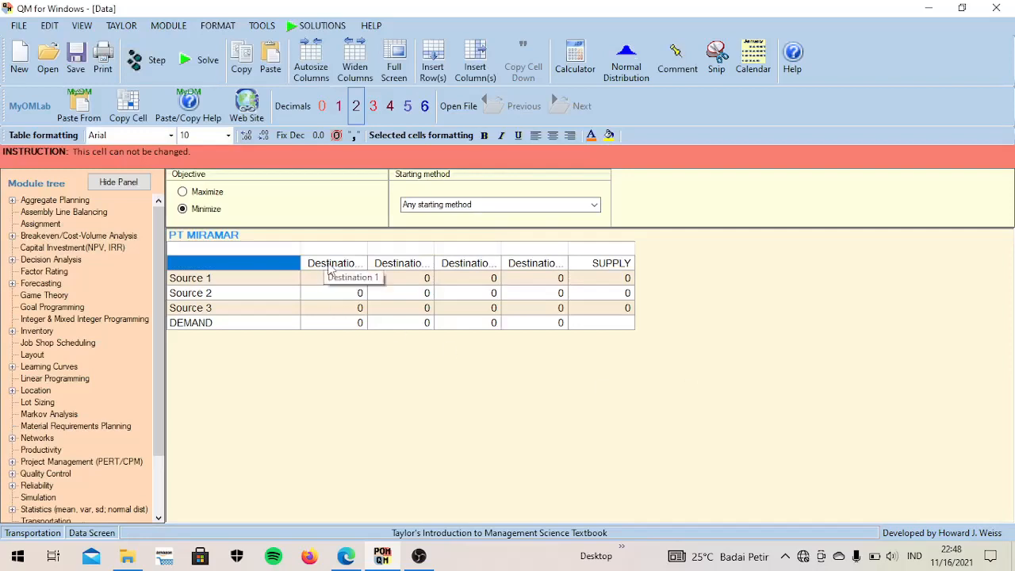
- Name the four destination columns SOLO, SEMARANG, SURABAYA and YOGYA
{"action": "left_click", "coordinate": [330, 269]}
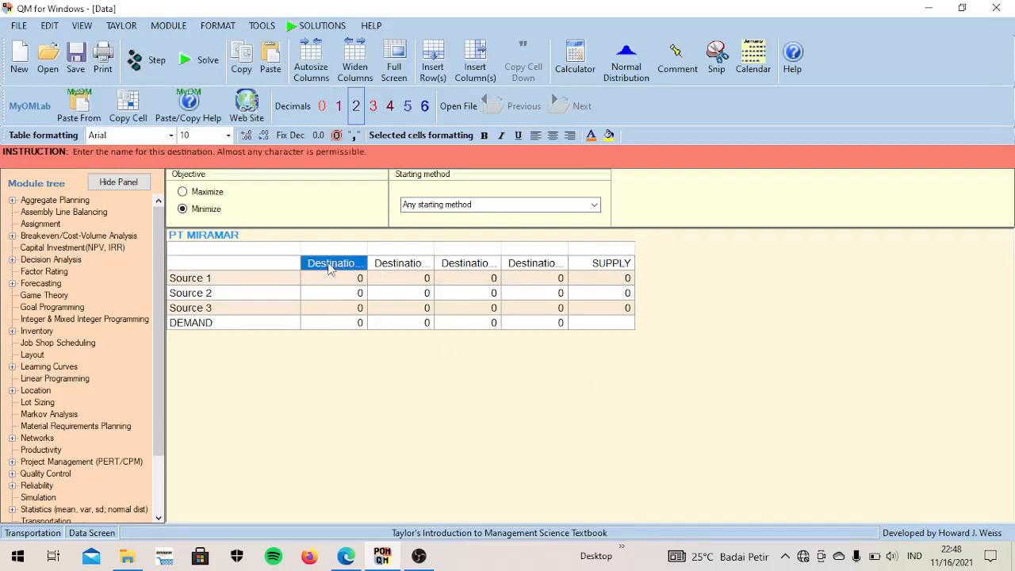
{"action": "type", "text": "SO"}
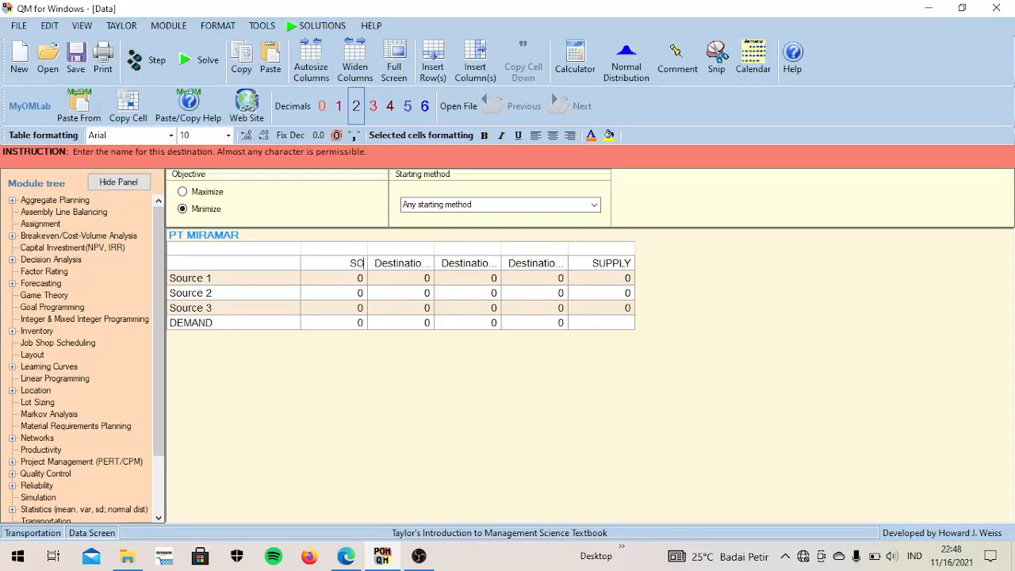
{"action": "type", "text": "LO"}
{"action": "key", "text": "Tab"}
{"action": "type", "text": "SEMARANG"}
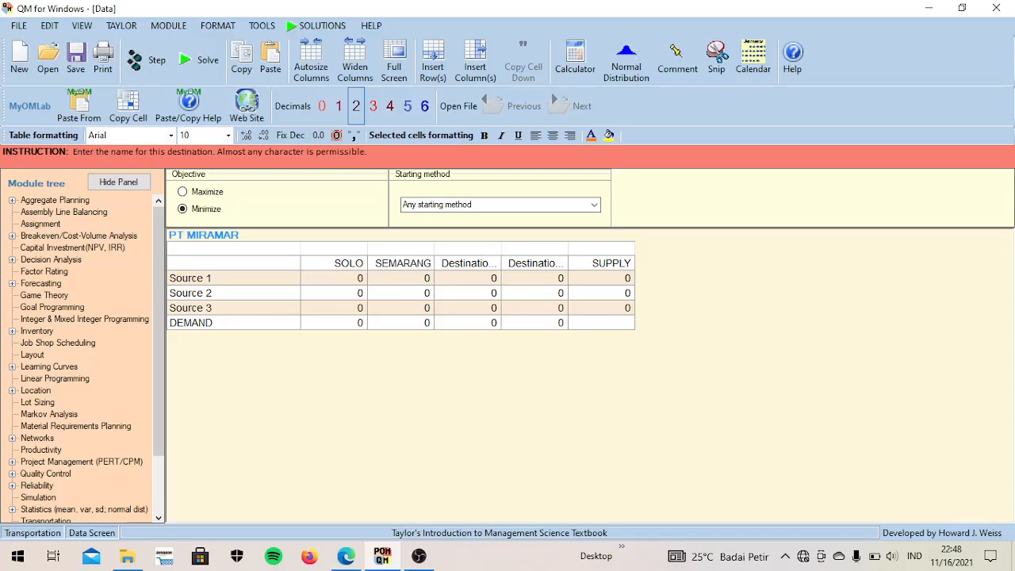
{"action": "key", "text": "Tab"}
{"action": "type", "text": "S"}
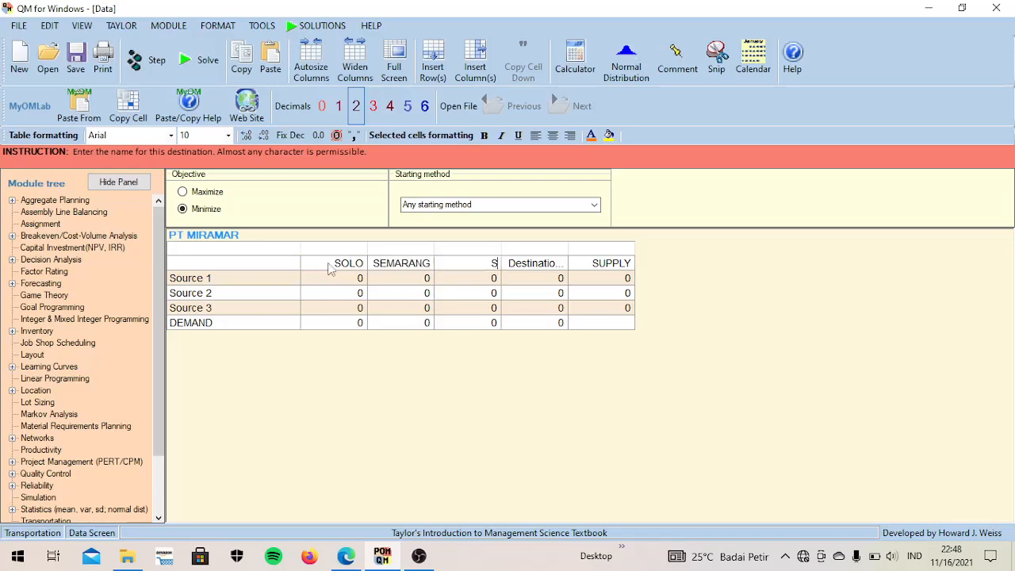
{"action": "type", "text": "URABAYA"}
{"action": "key", "text": "Tab"}
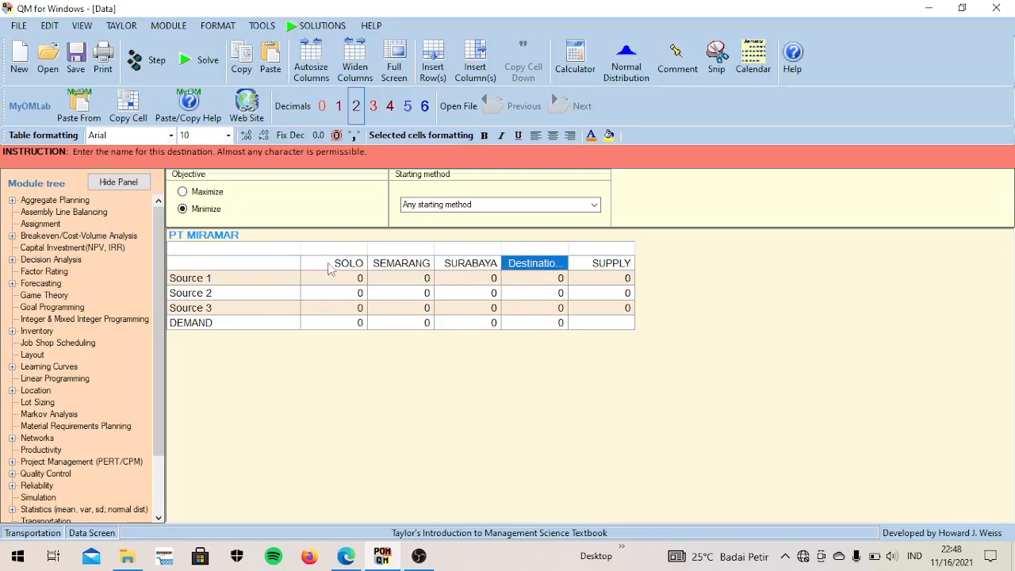
{"action": "type", "text": "YOGYA"}
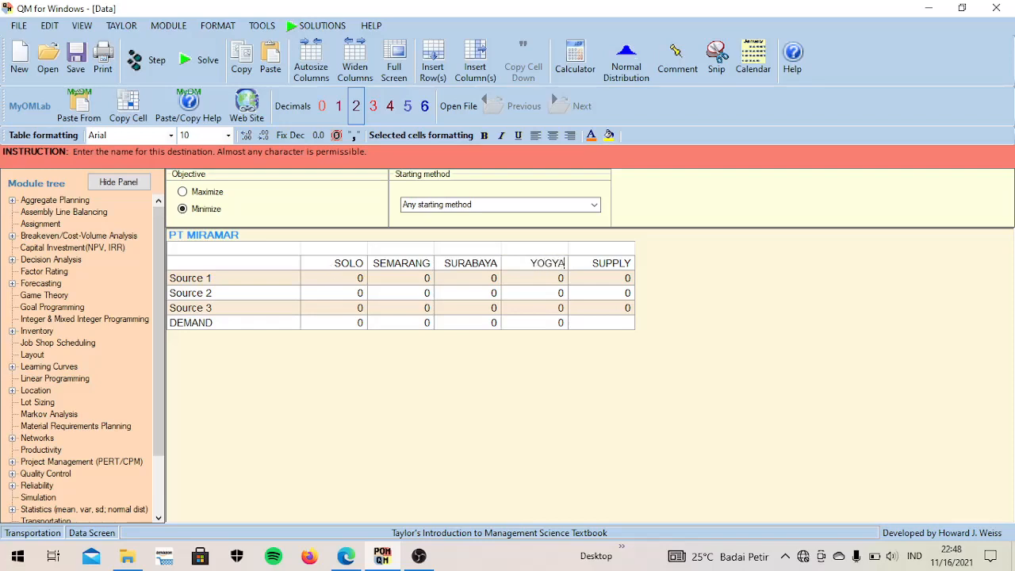
{"action": "key", "text": "Tab"}
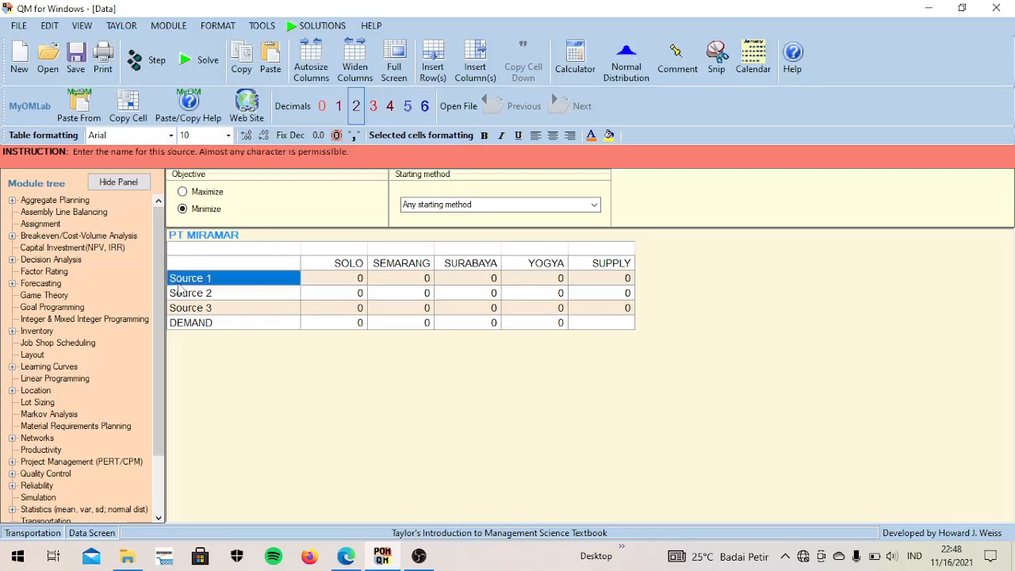
- Name the three source rows BEBEK, SCOPY and MATIK
{"action": "type", "text": "BEBEK"}
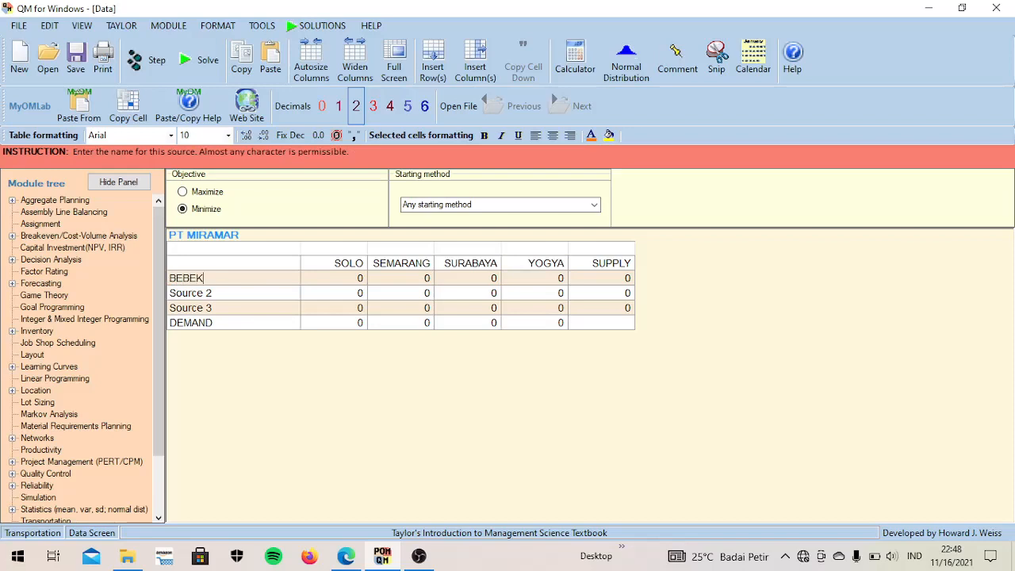
{"action": "left_click", "coordinate": [181, 288]}
{"action": "type", "text": "SCOPY"}
{"action": "key", "text": "Return"}
{"action": "type", "text": "MATIK"}
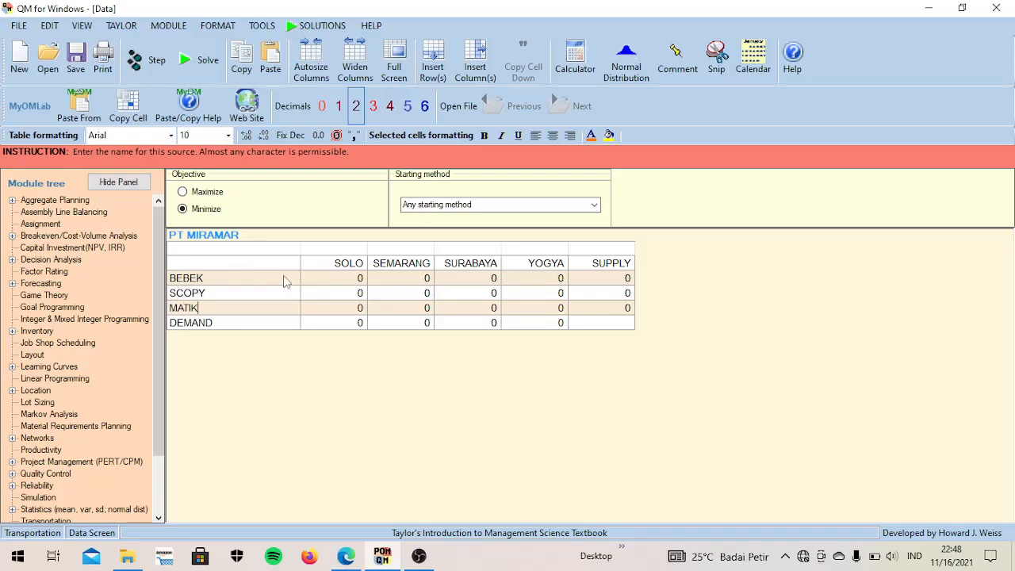
- Fill the SOLO column with costs 5 for BEBEK, 6 for SCOPY, 4 for MATIK, and a demand of 100
{"action": "left_click", "coordinate": [325, 285]}
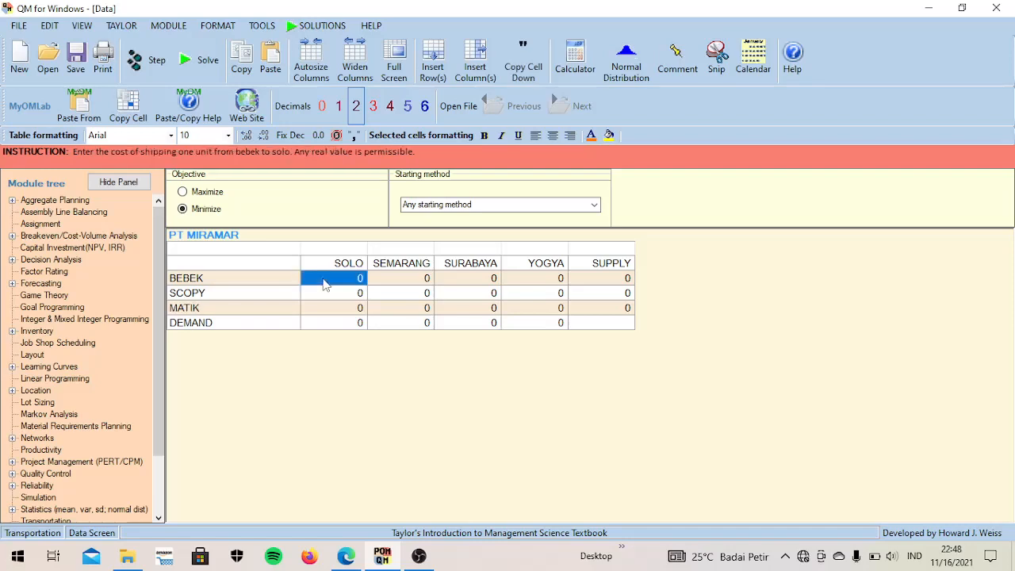
{"action": "type", "text": "5"}
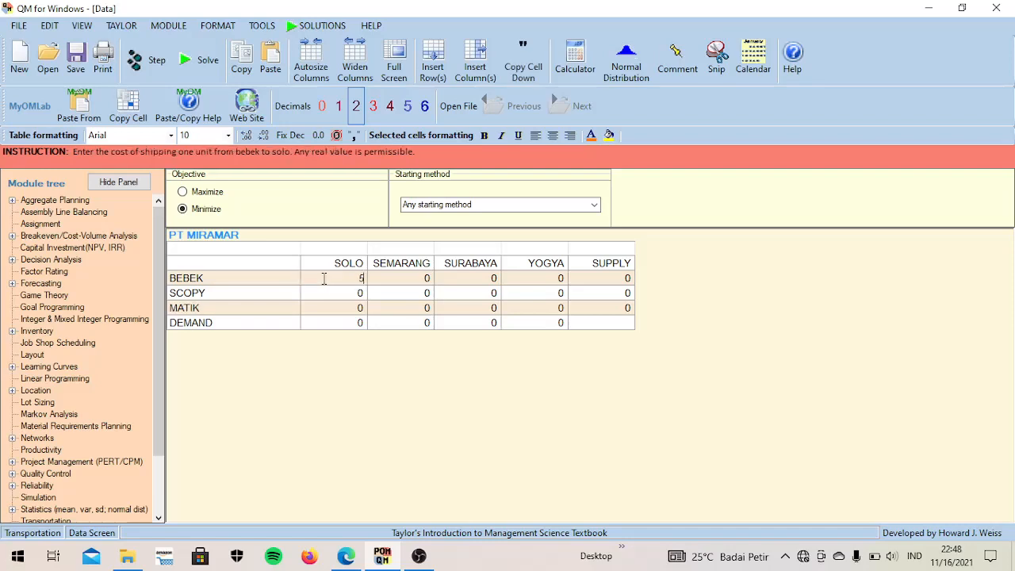
{"action": "key", "text": "Return"}
{"action": "type", "text": "6"}
{"action": "key", "text": "Return"}
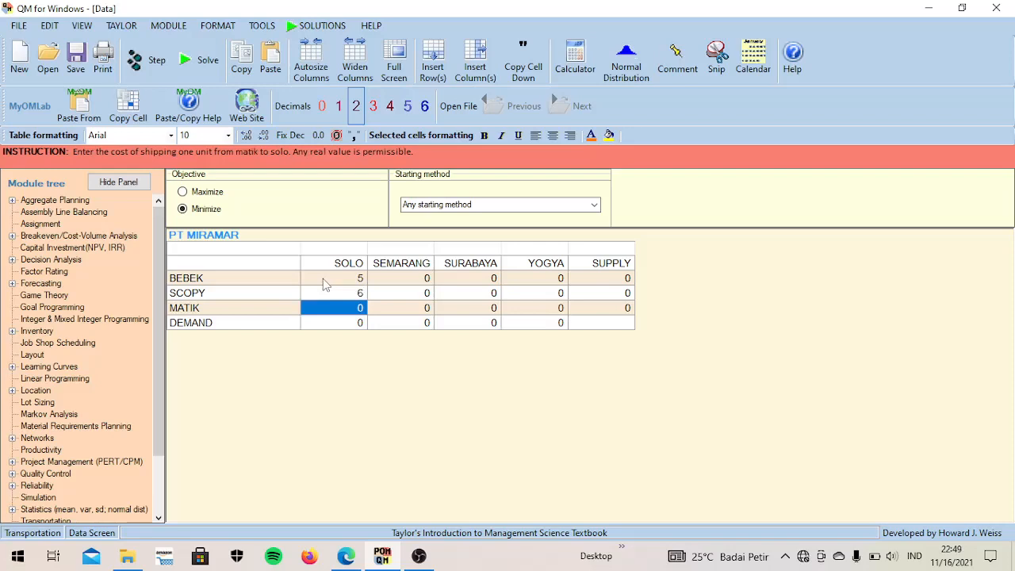
{"action": "type", "text": "4"}
{"action": "key", "text": "Return"}
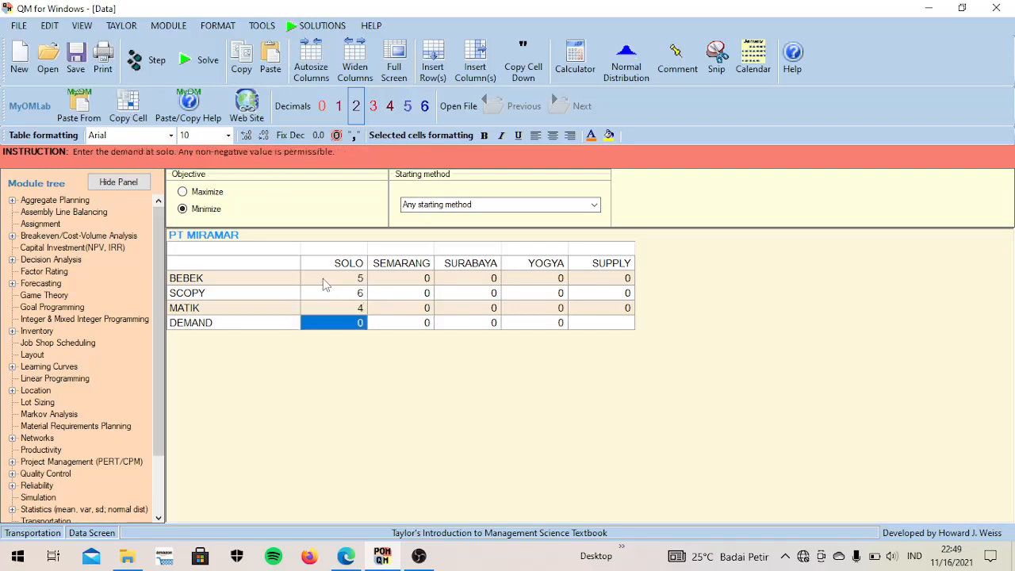
{"action": "type", "text": "100"}
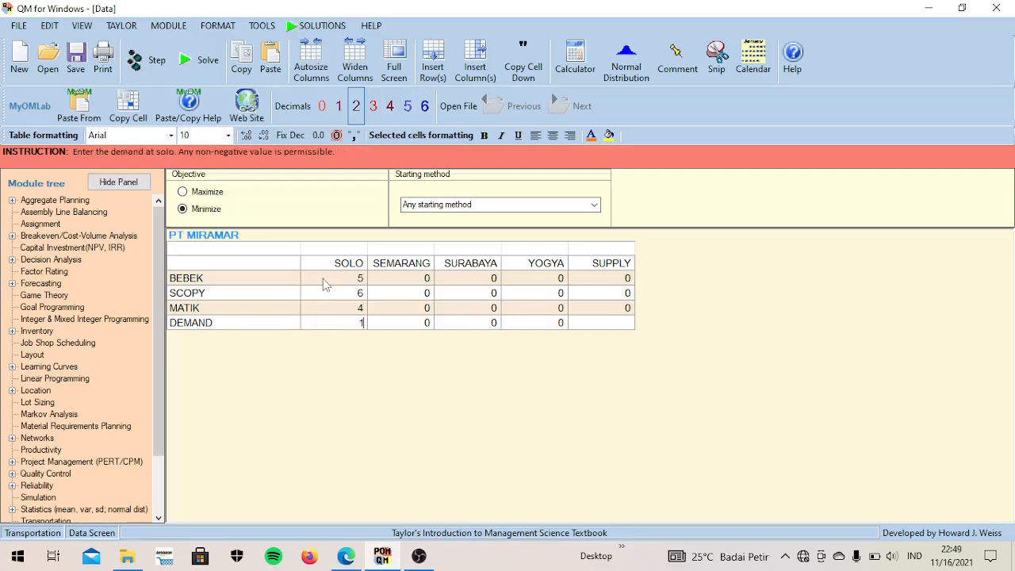
- Fill the SEMARANG column with costs 10 for BEBEK, 8 for SCOPY, 6 for MATIK, and a demand of 200
{"action": "left_click", "coordinate": [381, 279]}
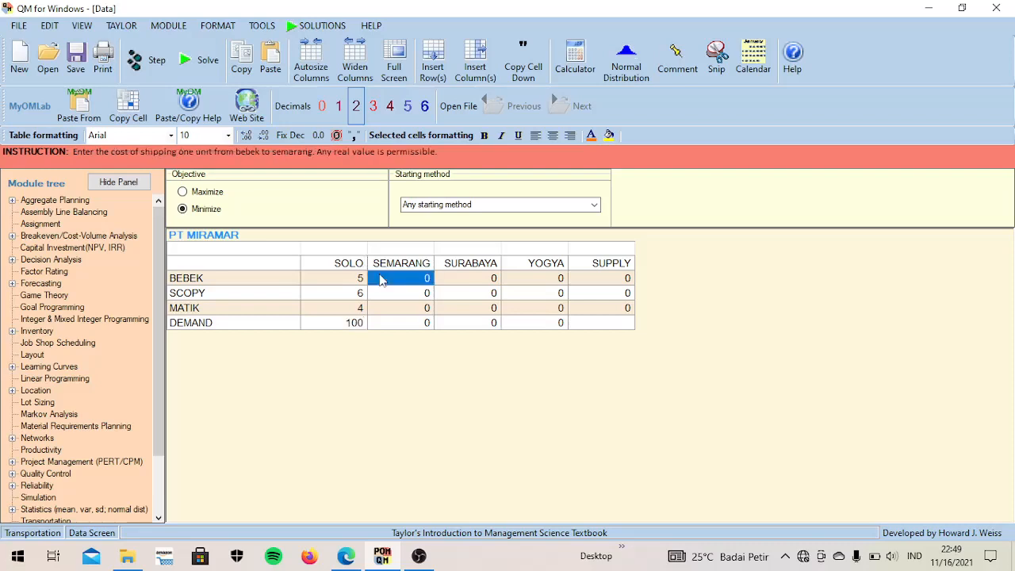
{"action": "type", "text": "10"}
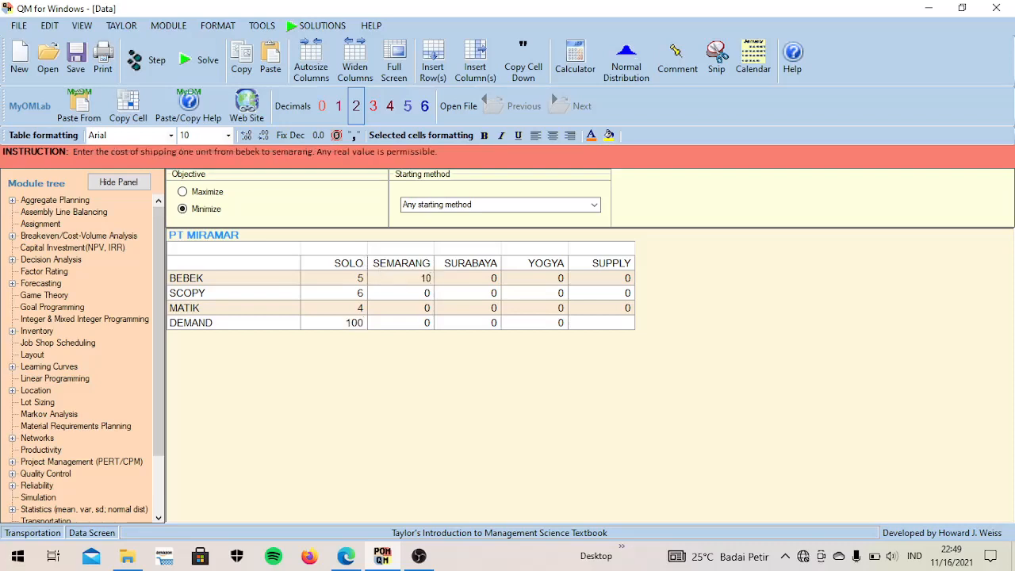
{"action": "key", "text": "Return"}
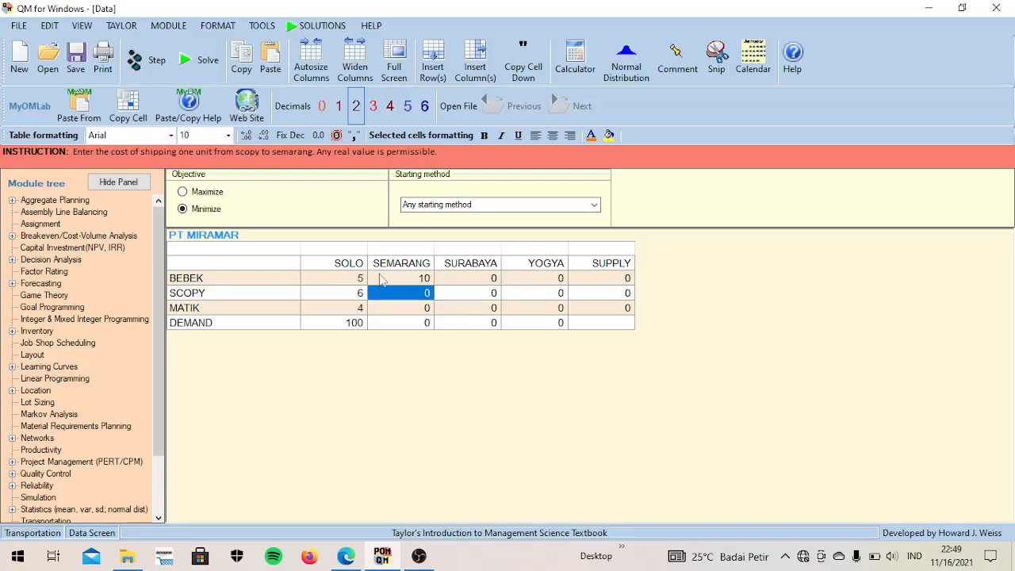
{"action": "type", "text": "8"}
{"action": "key", "text": "Return"}
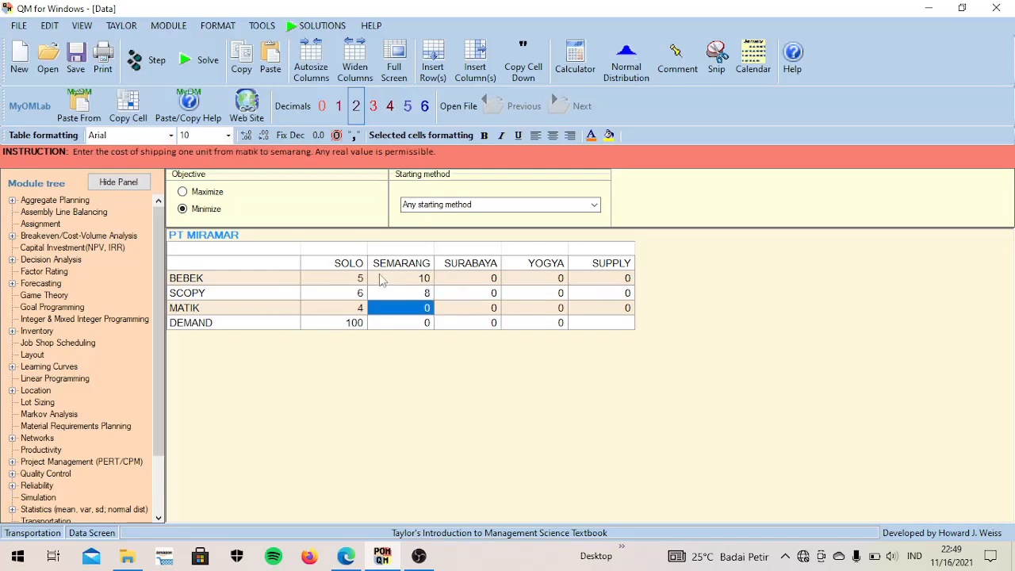
{"action": "type", "text": "6"}
{"action": "key", "text": "Return"}
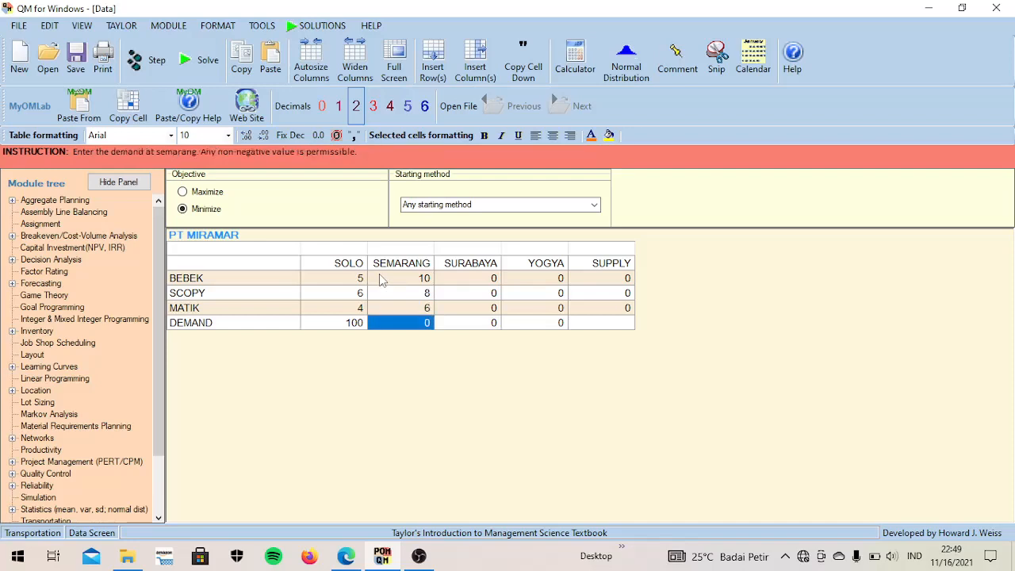
{"action": "type", "text": "200"}
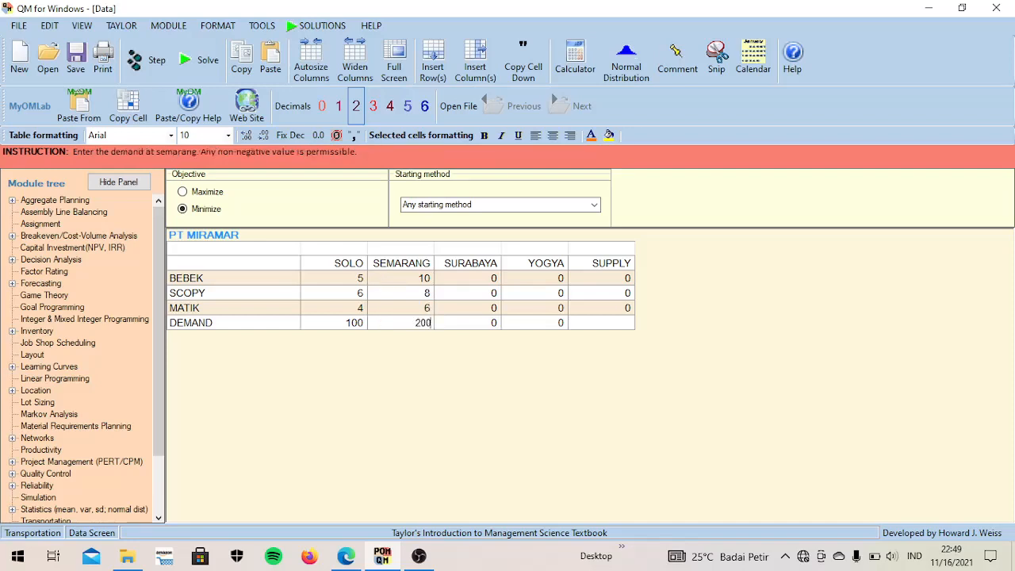
- Fill the SURABAYA column with costs 15 for BEBEK, 10 for SCOPY, 12 for MATIK, and a demand of 300
{"action": "left_click", "coordinate": [458, 278]}
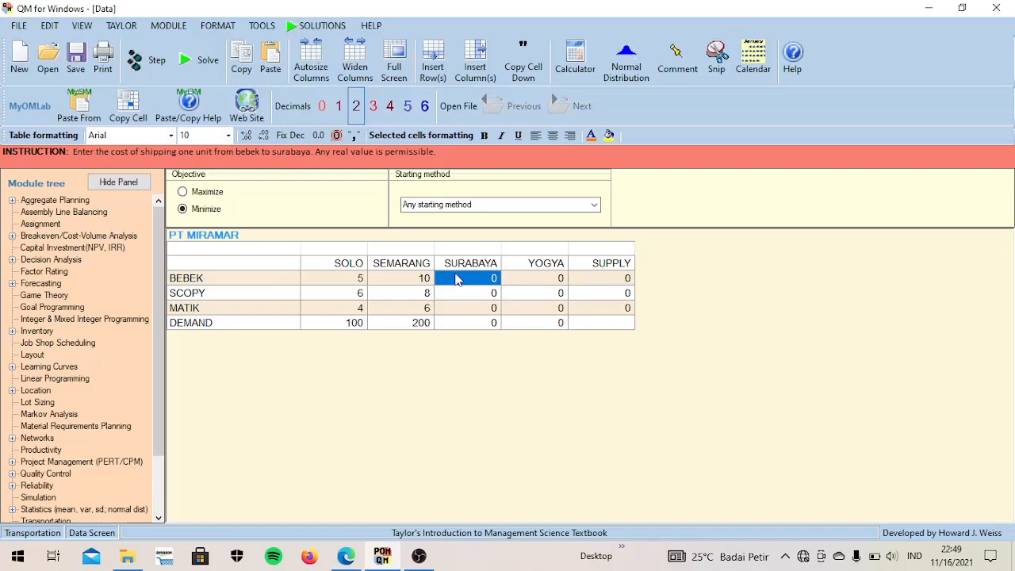
{"action": "type", "text": "15"}
{"action": "key", "text": "Return"}
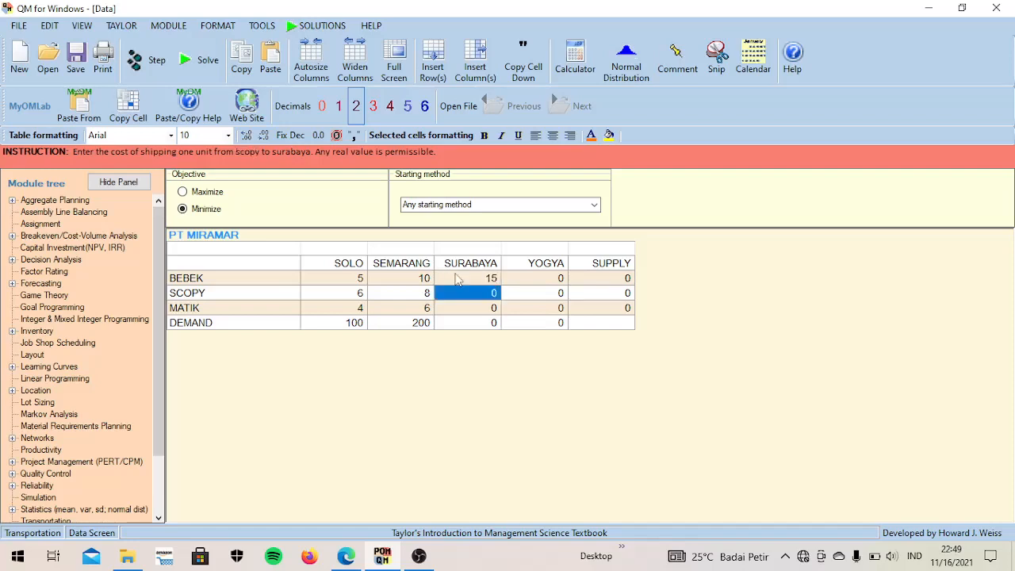
{"action": "type", "text": "10"}
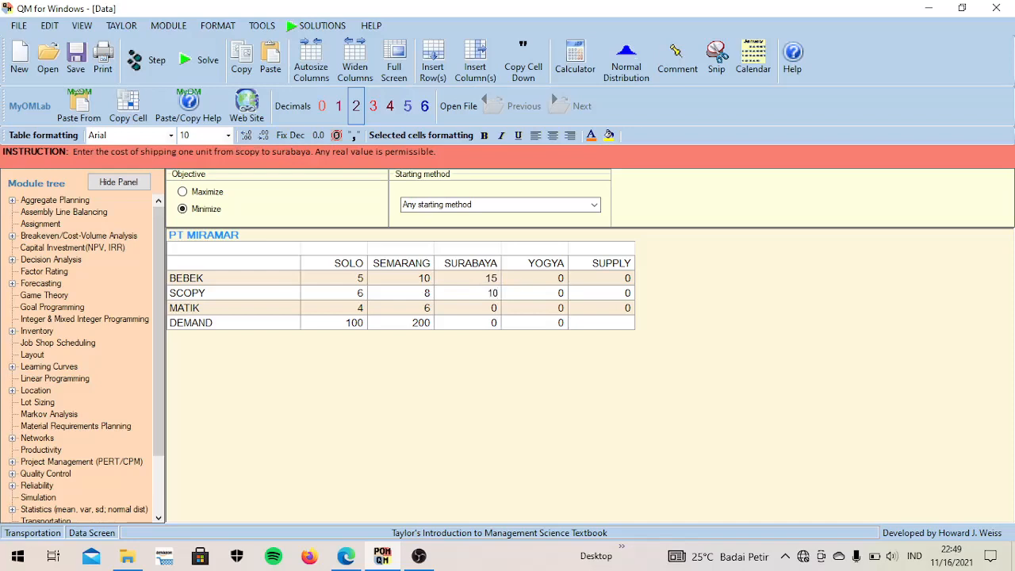
{"action": "key", "text": "Return"}
{"action": "type", "text": "12"}
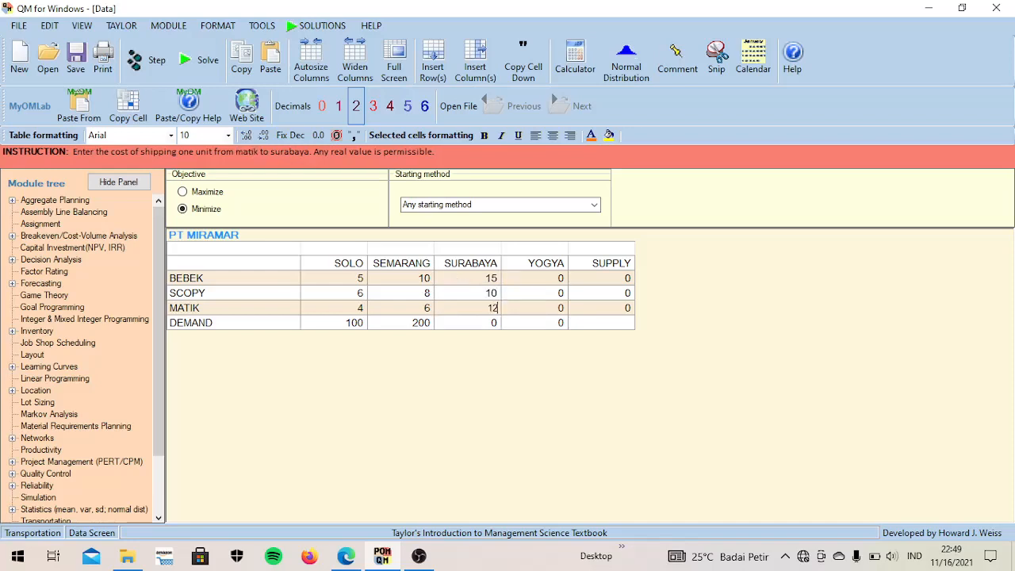
{"action": "key", "text": "Return"}
{"action": "type", "text": "300"}
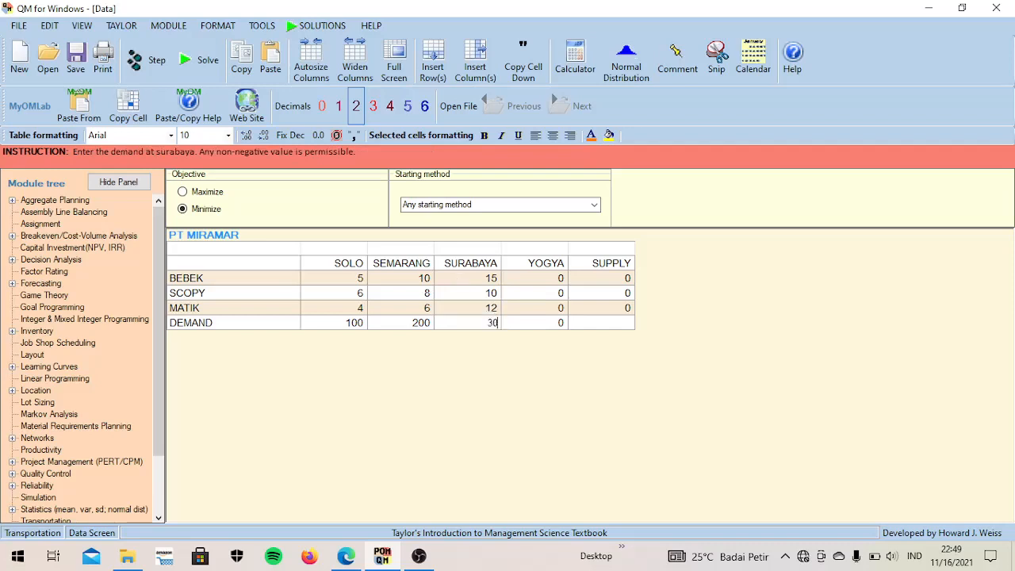
- Fill the YOGYA column with costs 12 for BEBEK, 9 for SCOPY, 10 for MATIK, and a demand of 400
{"action": "left_click", "coordinate": [520, 284]}
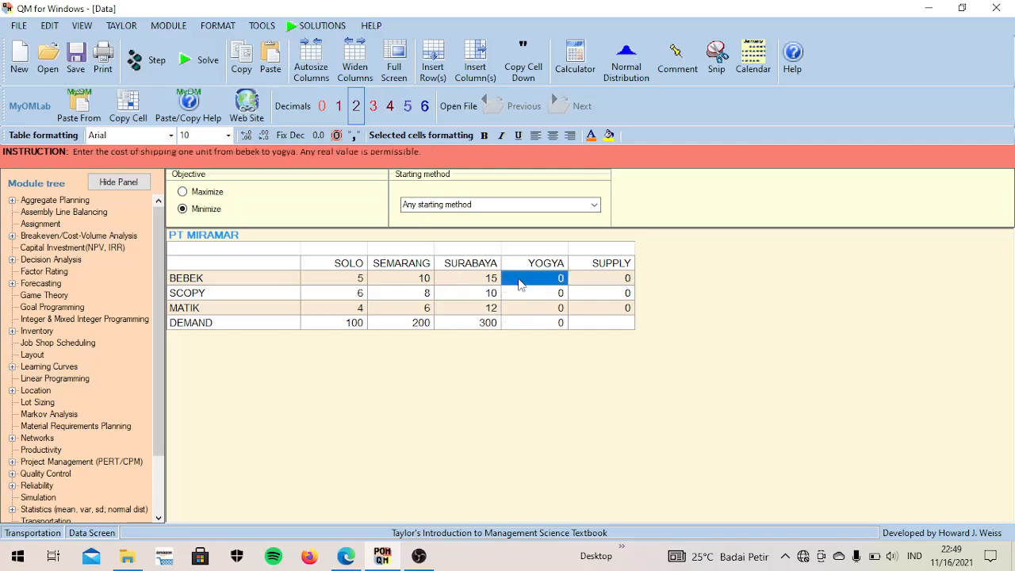
{"action": "type", "text": "12"}
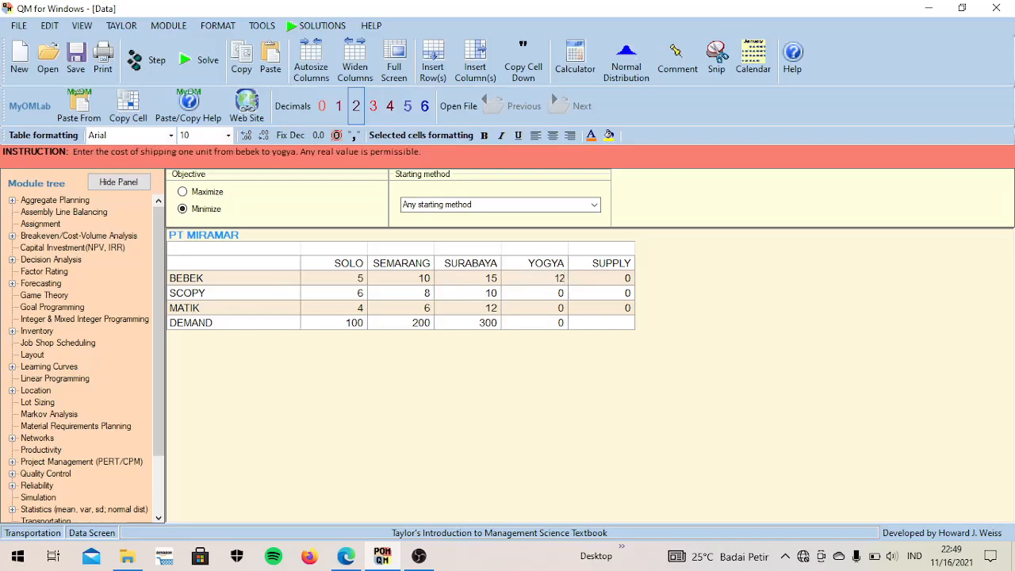
{"action": "key", "text": "Return"}
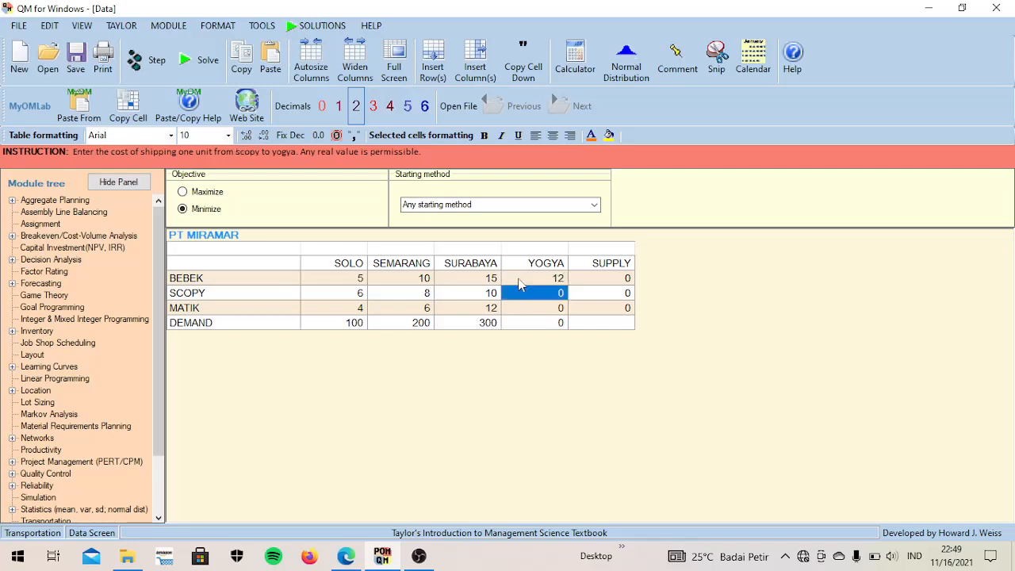
{"action": "type", "text": "9"}
{"action": "key", "text": "Return"}
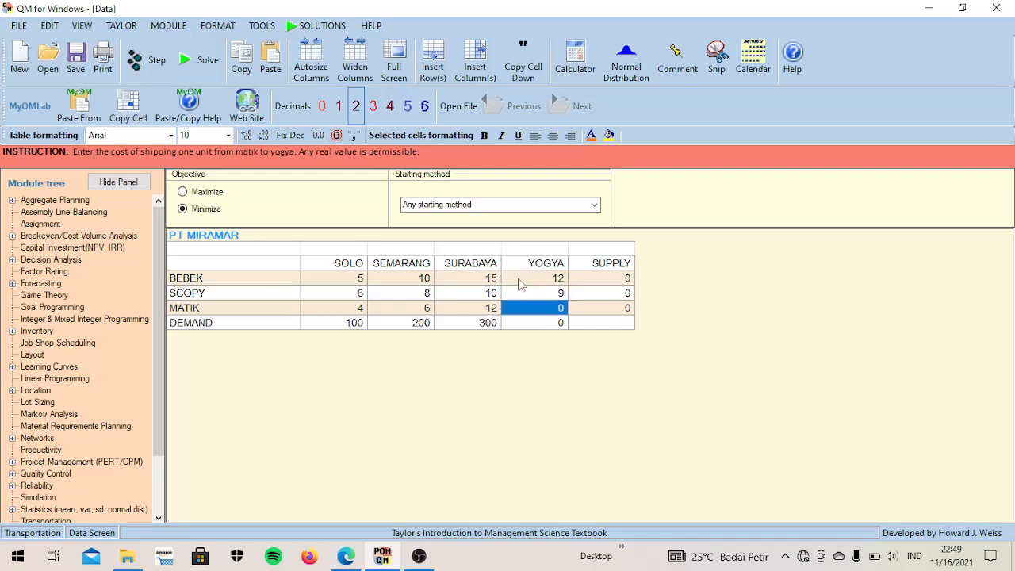
{"action": "type", "text": "10"}
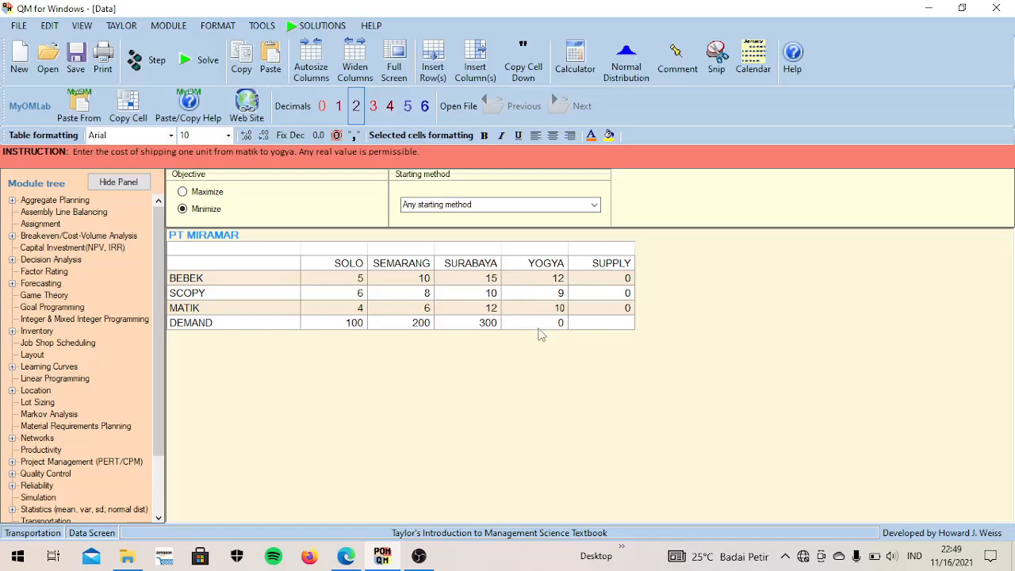
{"action": "key", "text": "Return"}
{"action": "type", "text": "400"}
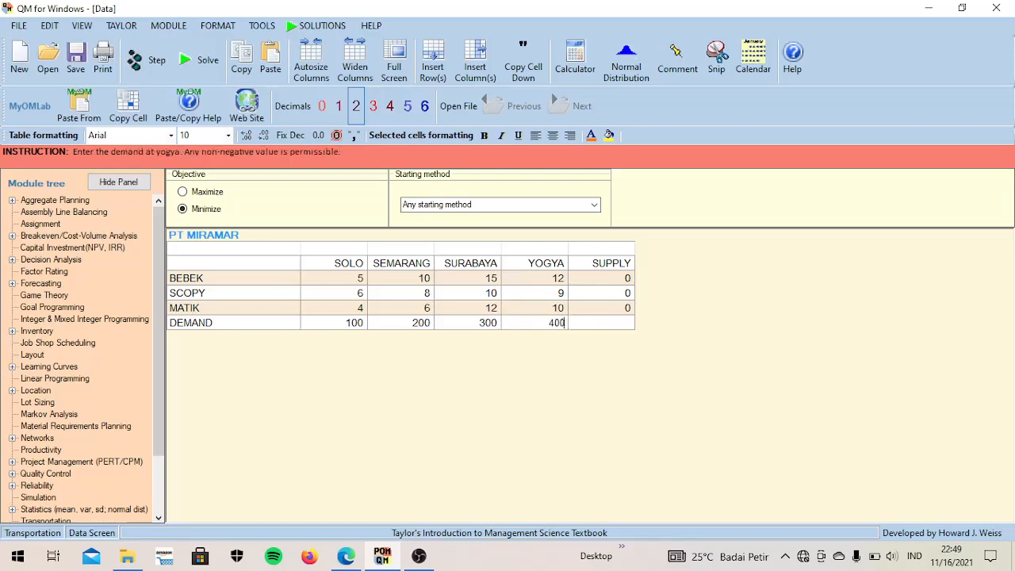
- Enter supplies of 200 for BEBEK, 300 for SCOPY and 500 for MATIK, and solve the problem
{"action": "left_click", "coordinate": [603, 281]}
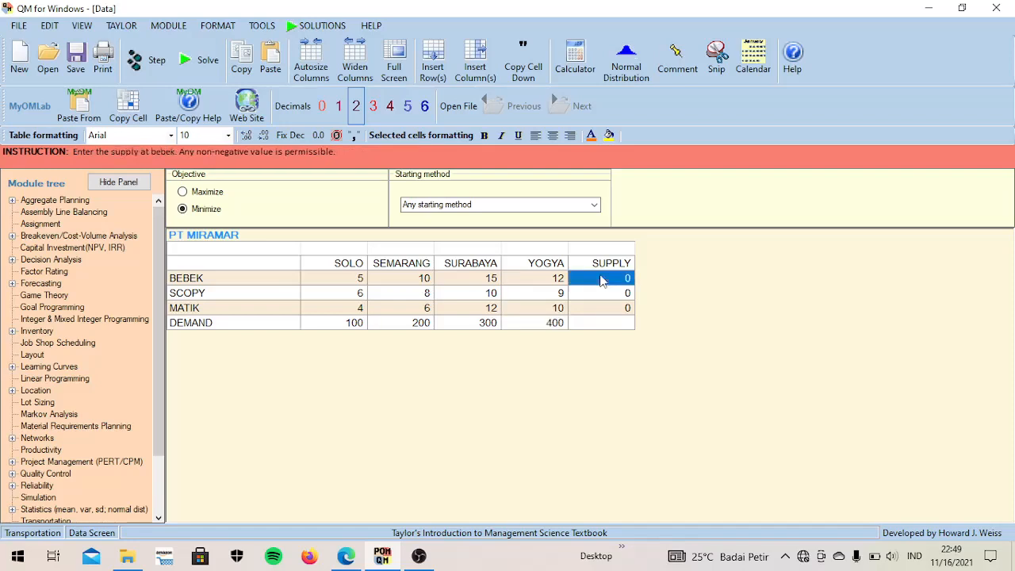
{"action": "type", "text": "200"}
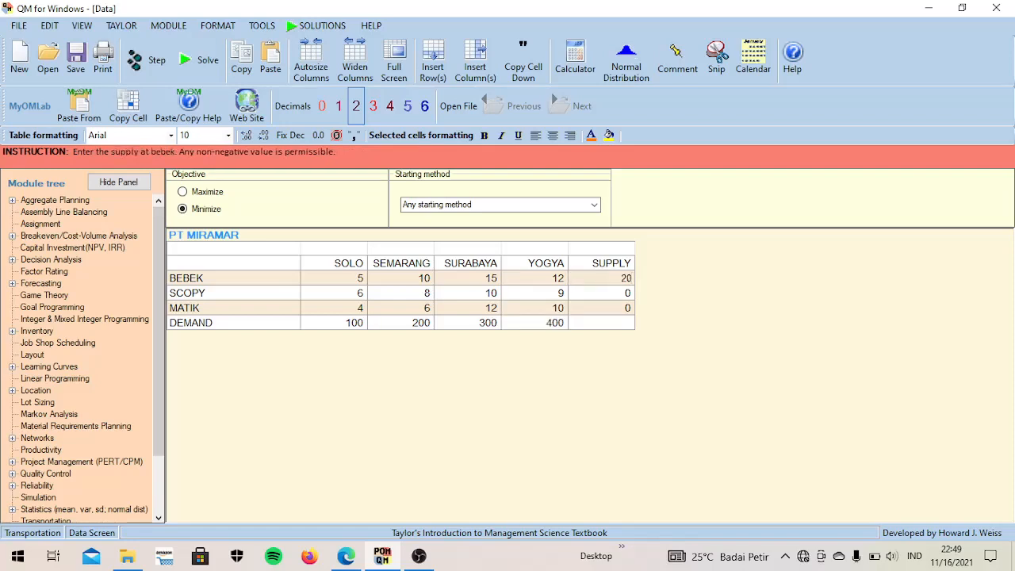
{"action": "key", "text": "Return"}
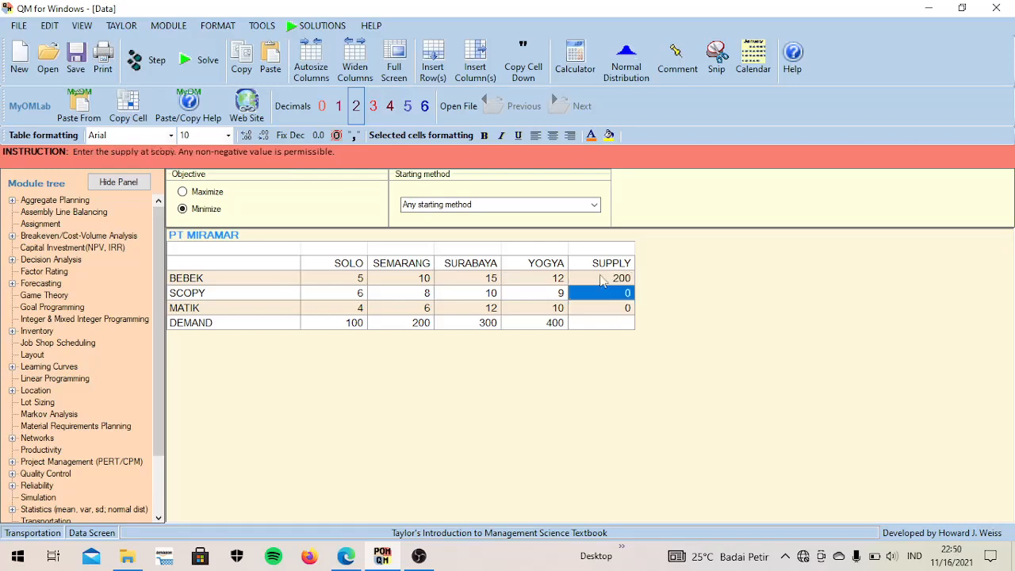
{"action": "type", "text": "300"}
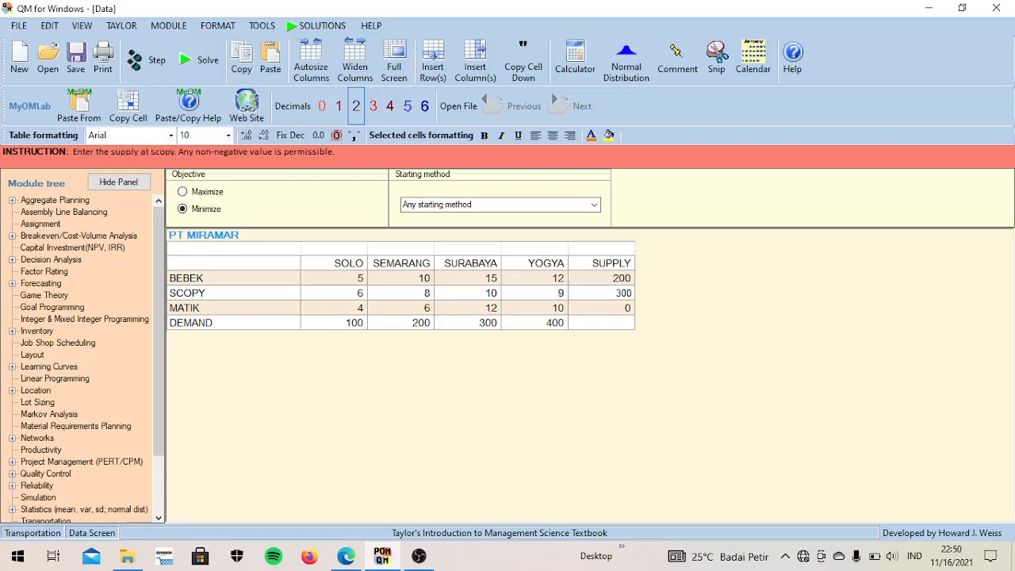
{"action": "key", "text": "Return"}
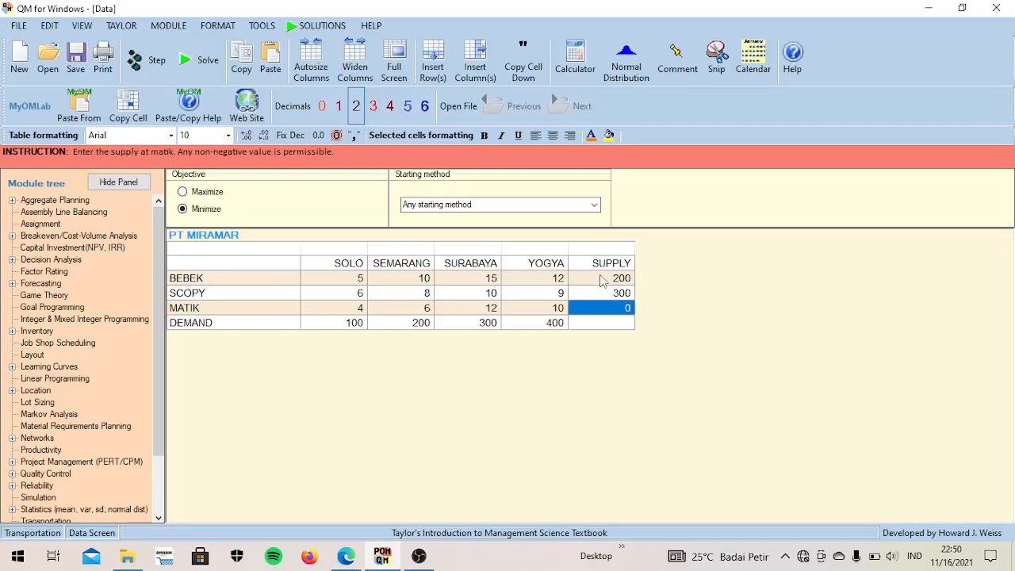
{"action": "type", "text": "500"}
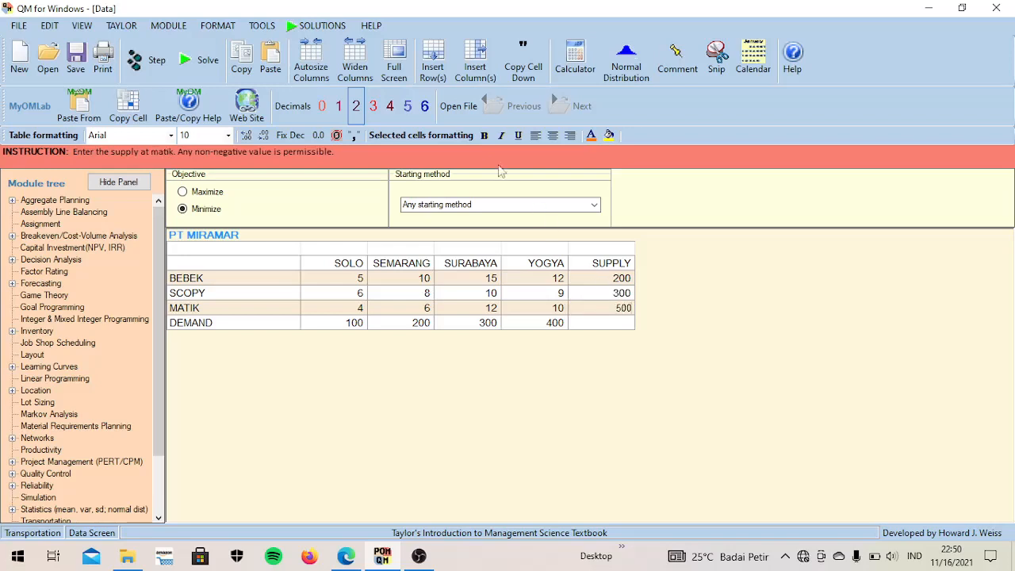
{"action": "left_click", "coordinate": [204, 61]}
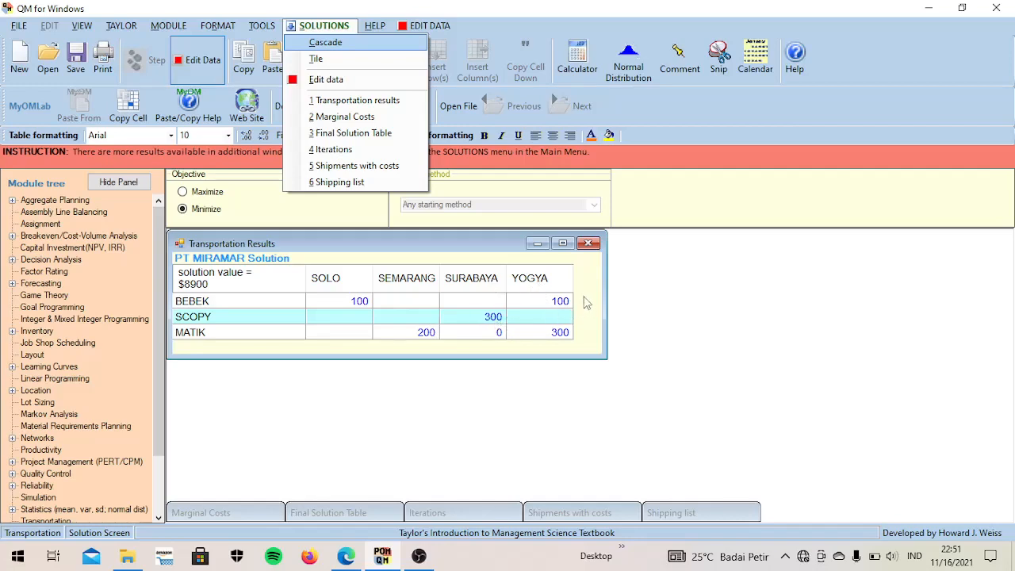
- Examine the Marginal Costs window below the transportation results, and minimize it
{"action": "left_click", "coordinate": [234, 520]}
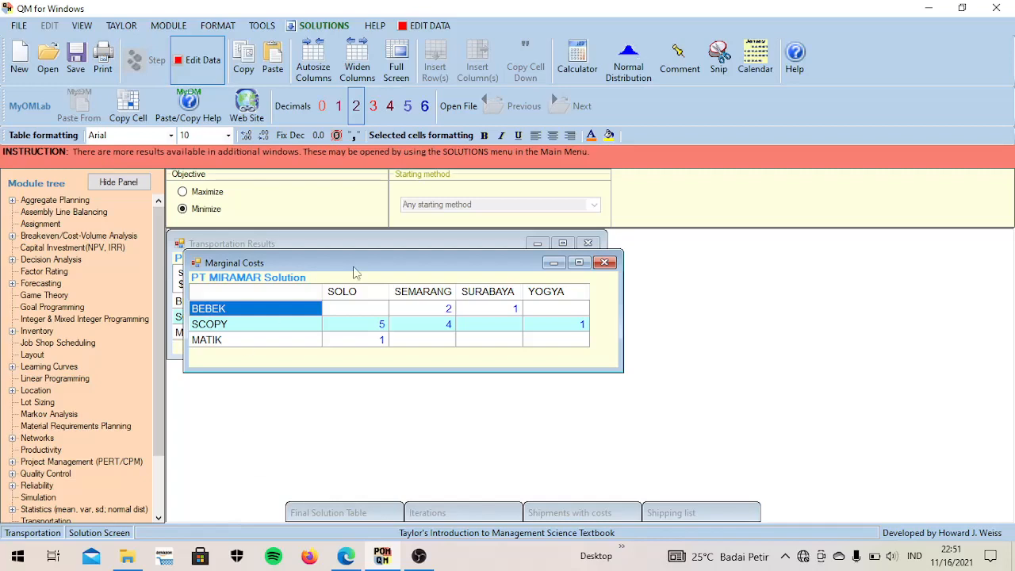
{"action": "left_click_drag", "start_coordinate": [355, 273], "coordinate": [362, 376]}
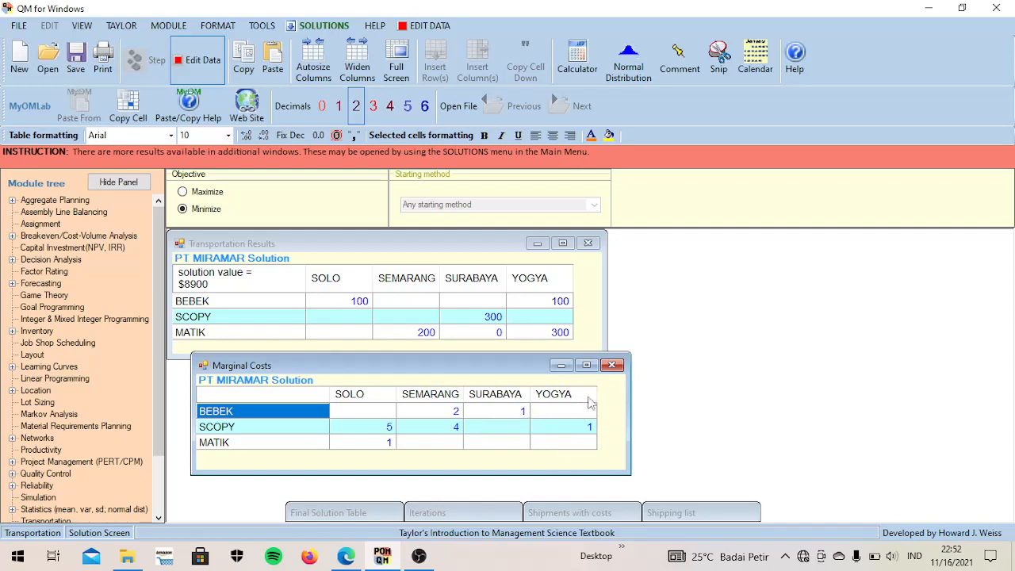
{"action": "left_click", "coordinate": [561, 366]}
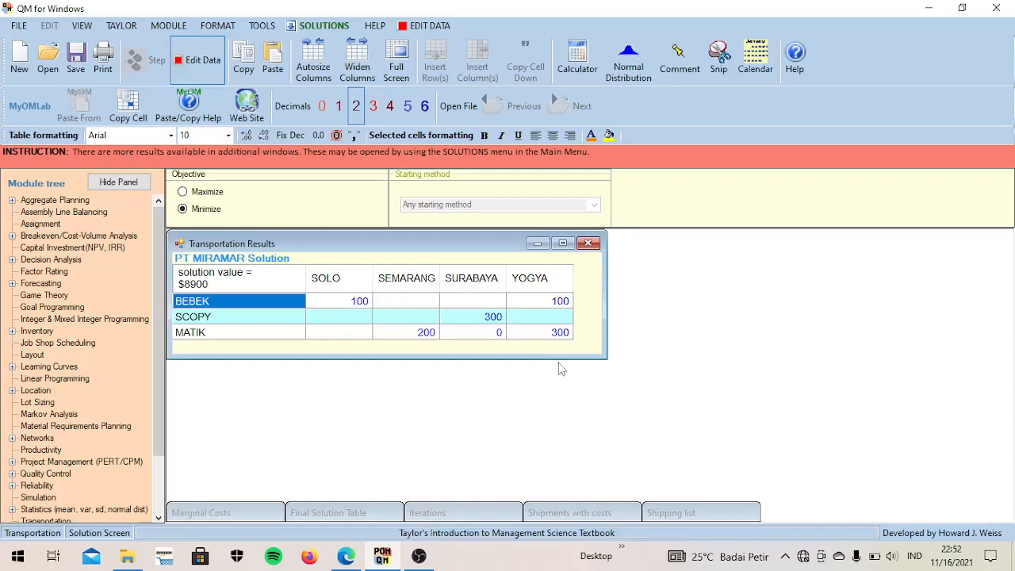
- Compare the Final Solution Table with the Marginal Costs by placing the two windows one above the other, and minimize both
{"action": "left_click", "coordinate": [332, 514]}
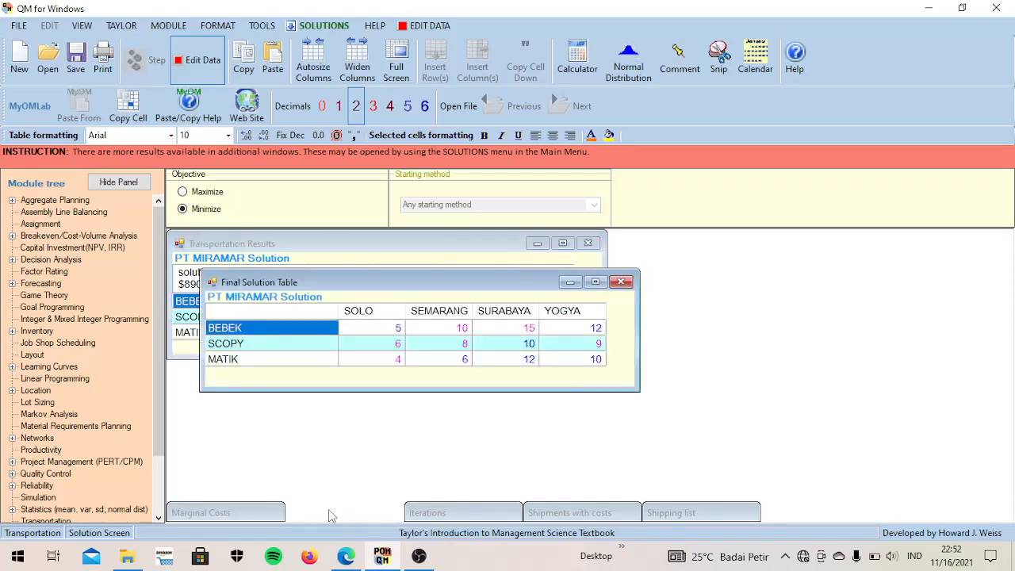
{"action": "left_click_drag", "start_coordinate": [411, 289], "coordinate": [405, 365]}
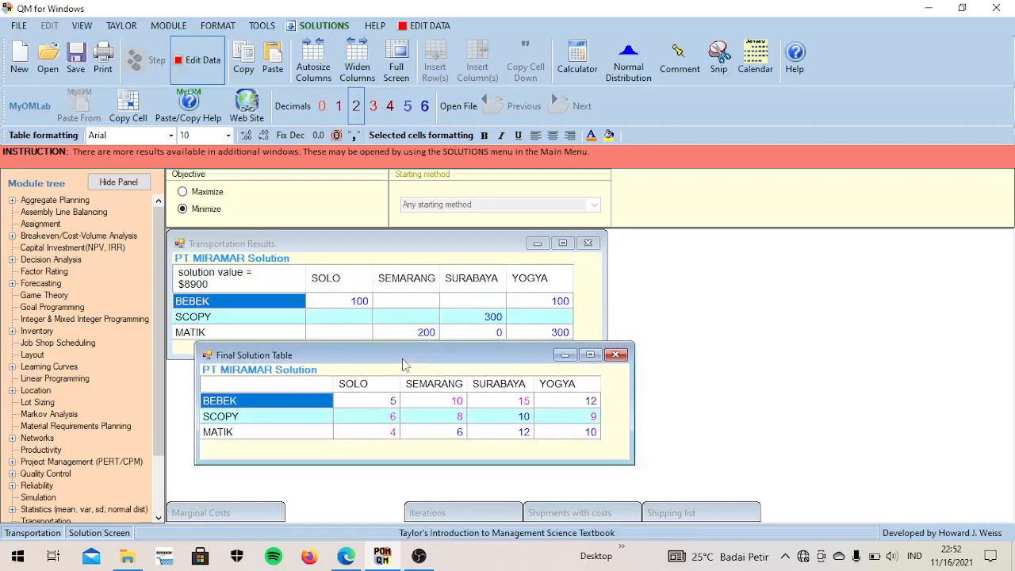
{"action": "left_click", "coordinate": [234, 514]}
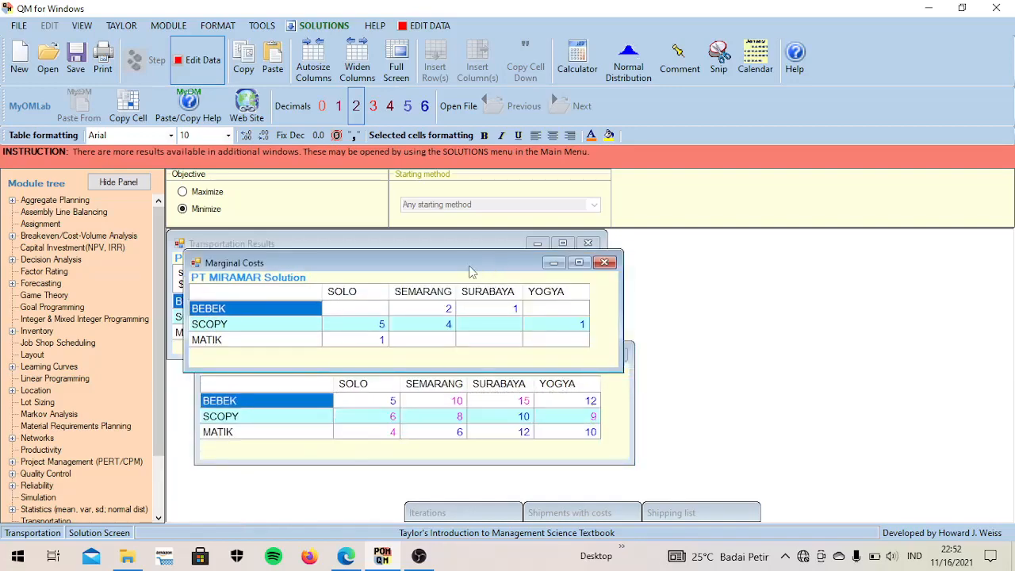
{"action": "left_click_drag", "start_coordinate": [470, 272], "coordinate": [784, 261]}
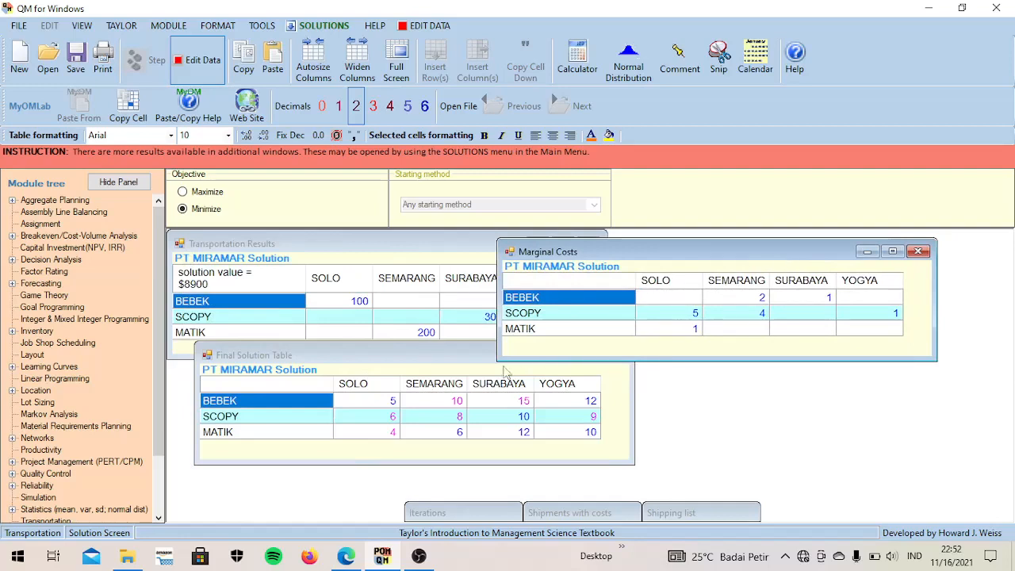
{"action": "left_click", "coordinate": [433, 378]}
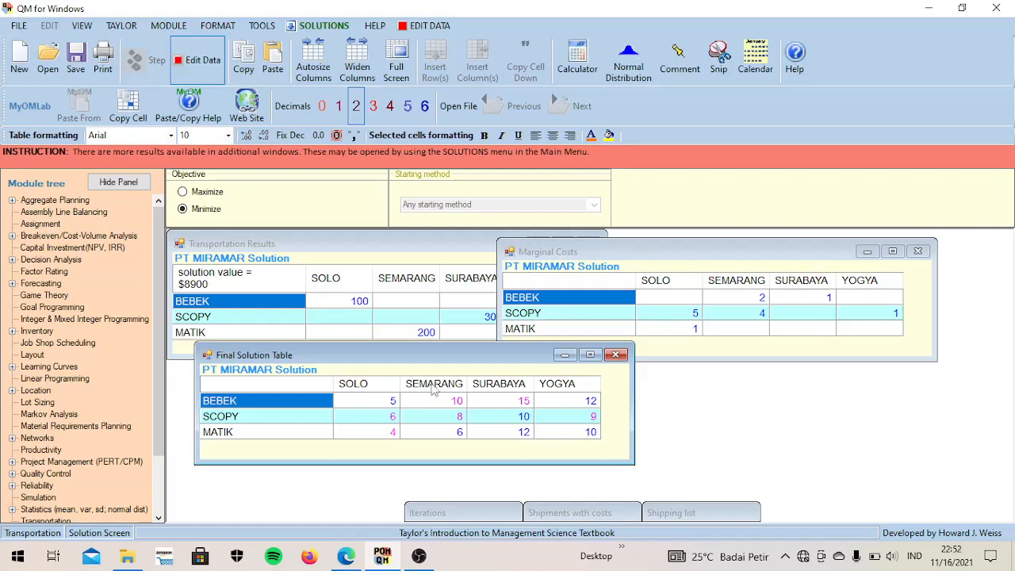
{"action": "left_click_drag", "start_coordinate": [426, 365], "coordinate": [728, 380]}
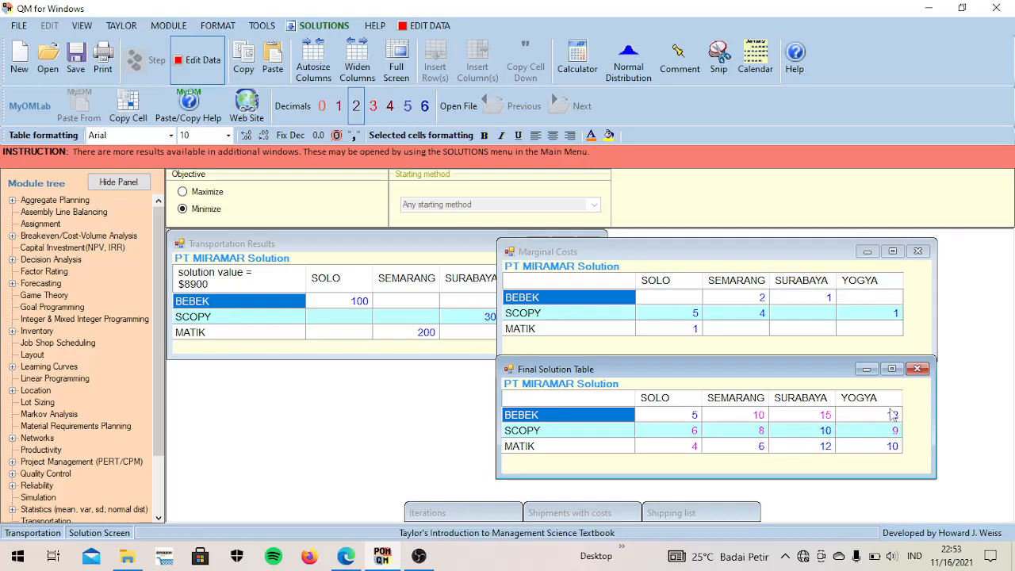
{"action": "left_click", "coordinate": [868, 370]}
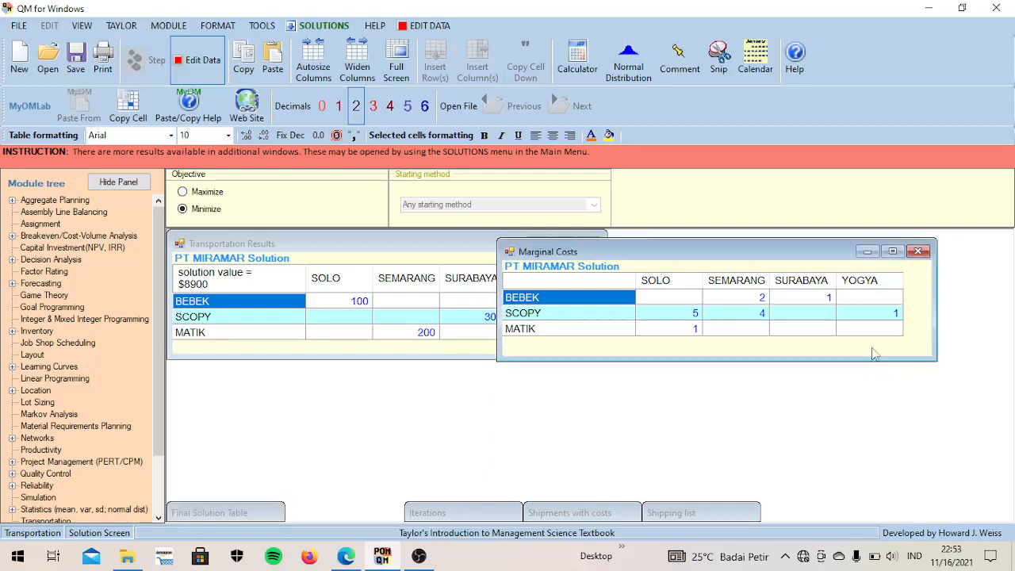
{"action": "left_click", "coordinate": [868, 251]}
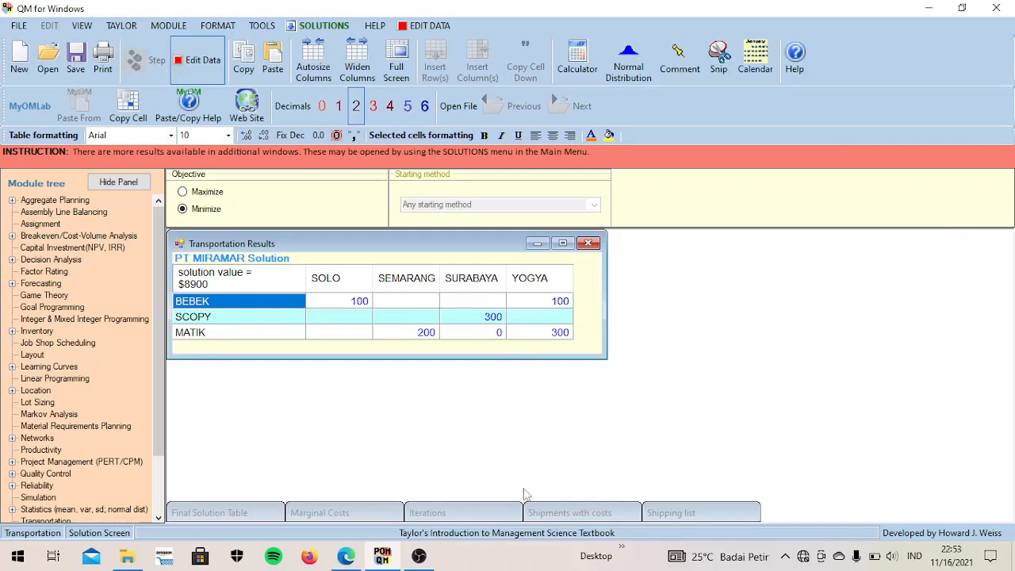
- Review the Iterations window and the Shipments with costs window against the transportation results, minimizing each one after viewing
{"action": "left_click", "coordinate": [486, 509]}
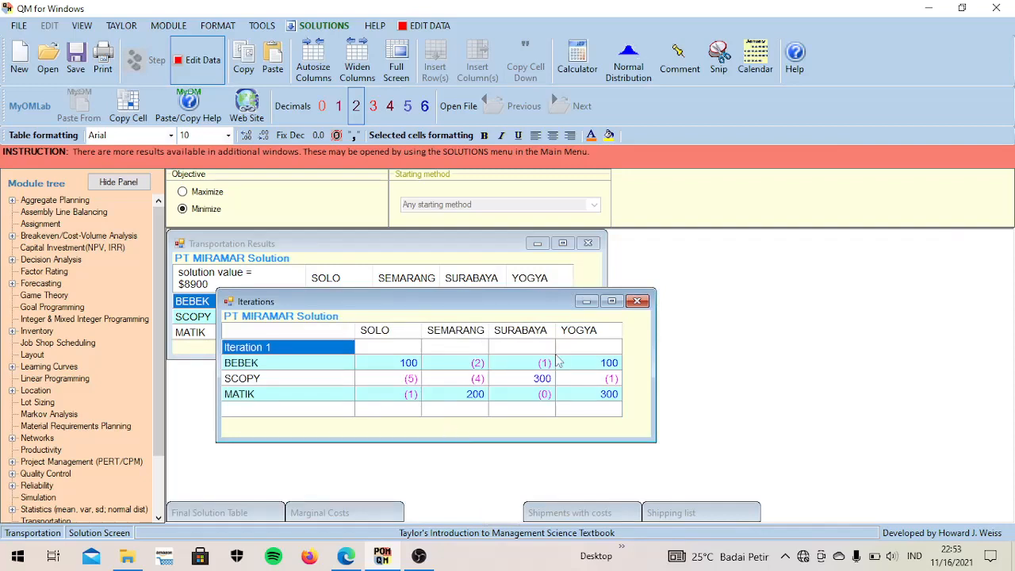
{"action": "left_click", "coordinate": [586, 301]}
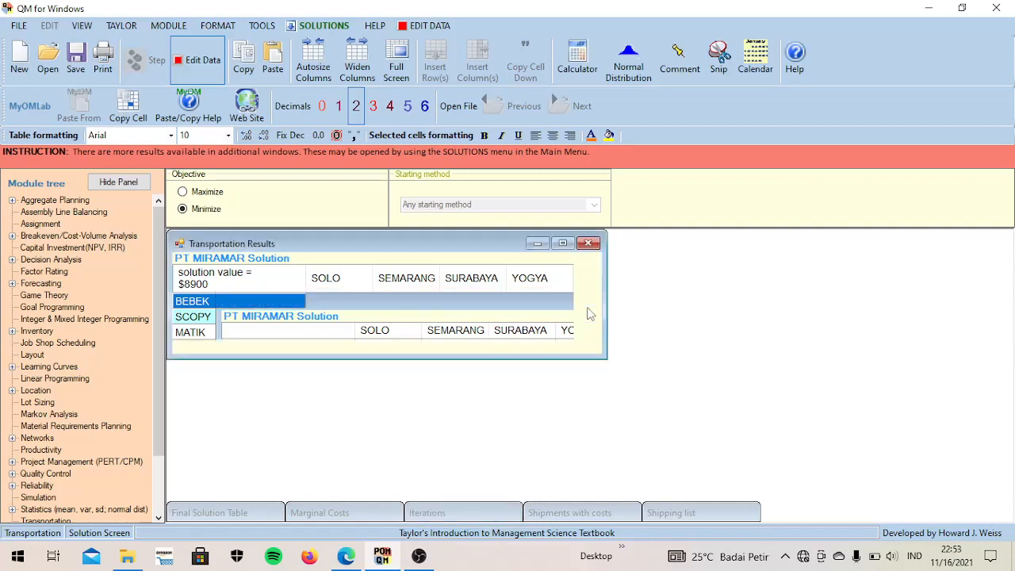
{"action": "left_click", "coordinate": [591, 520]}
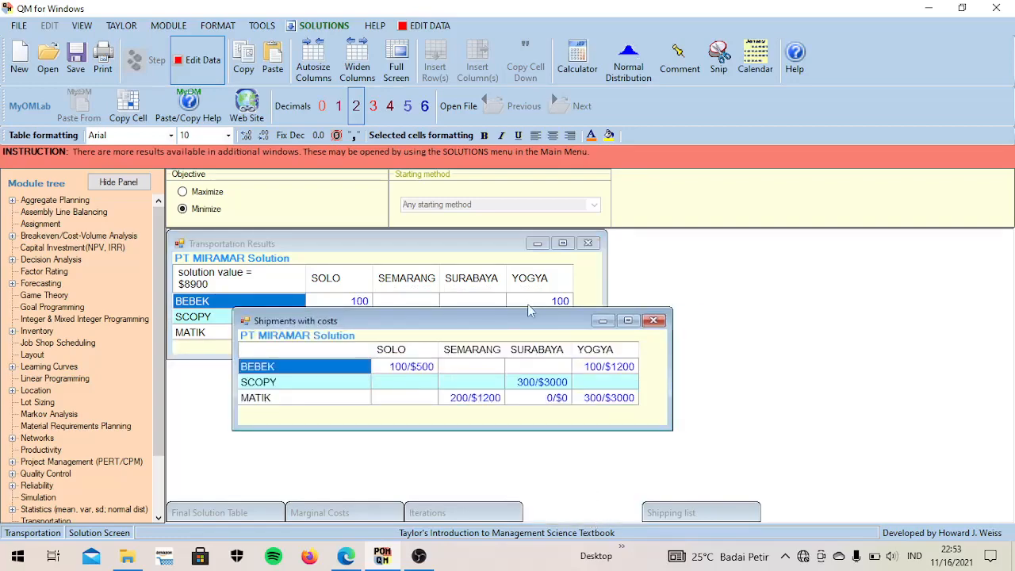
{"action": "left_click_drag", "start_coordinate": [522, 329], "coordinate": [774, 306]}
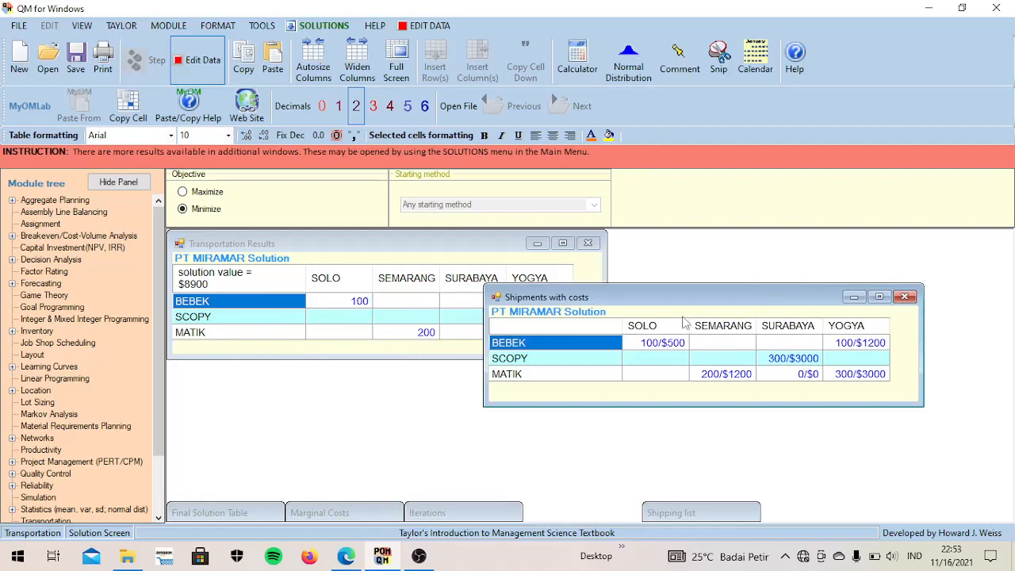
{"action": "left_click_drag", "start_coordinate": [685, 298], "coordinate": [712, 269]}
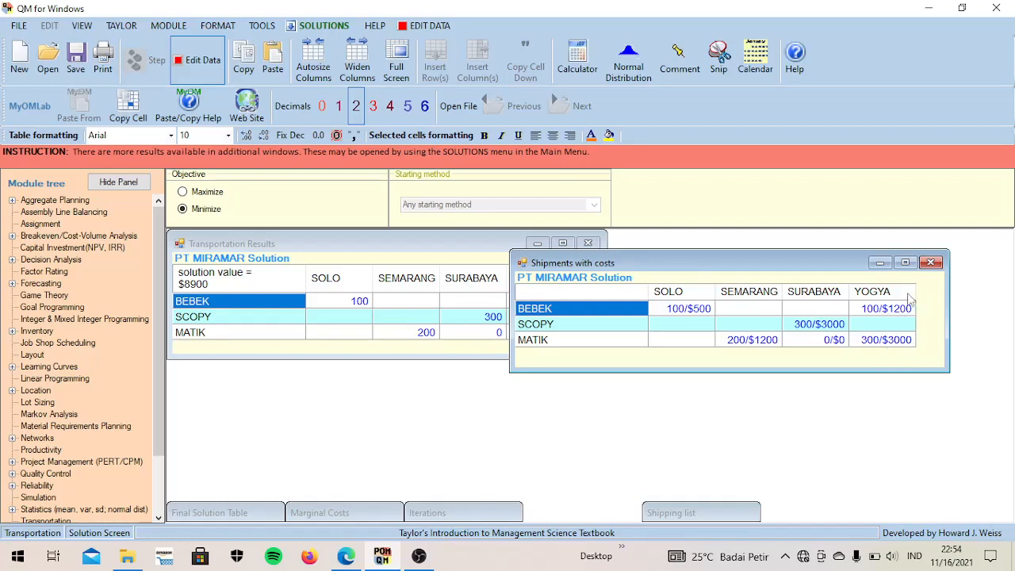
{"action": "left_click", "coordinate": [880, 262]}
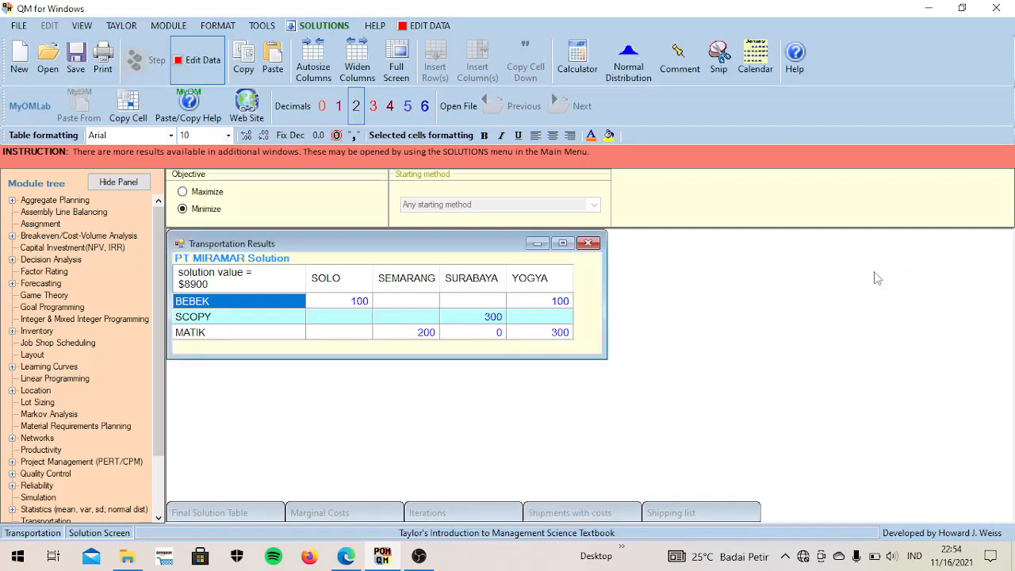
- Examine the Shipping list for each route's shipment, cost per unit and shipment cost, and minimize the extra result windows
{"action": "left_click", "coordinate": [690, 516]}
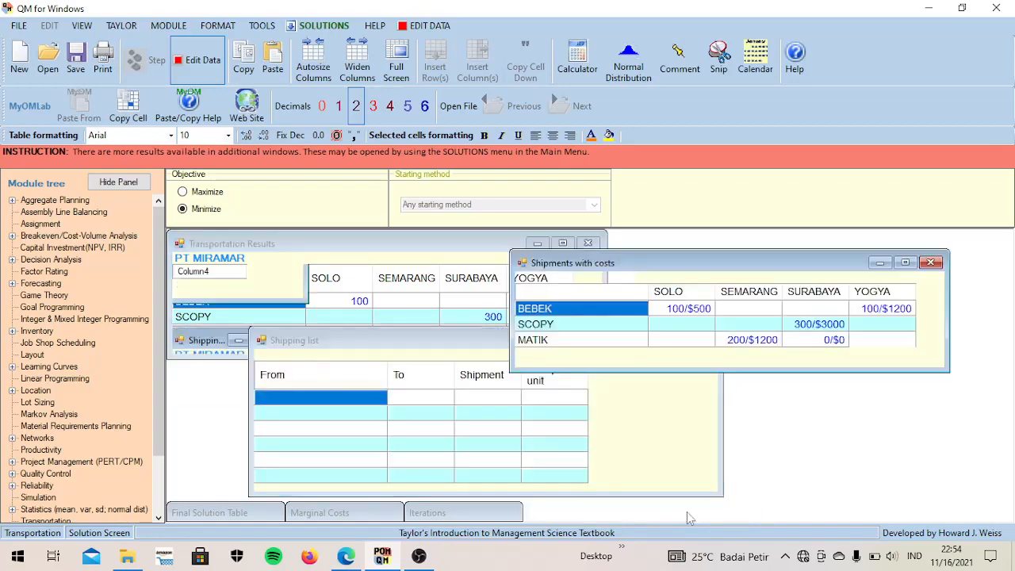
{"action": "left_click_drag", "start_coordinate": [786, 262], "coordinate": [511, 321]}
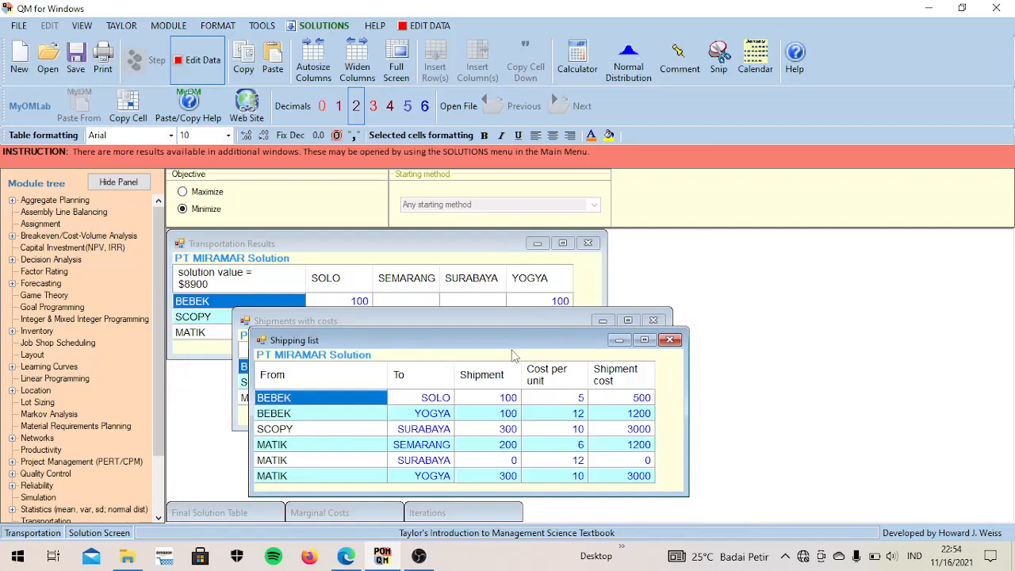
{"action": "left_click_drag", "start_coordinate": [520, 343], "coordinate": [647, 236]}
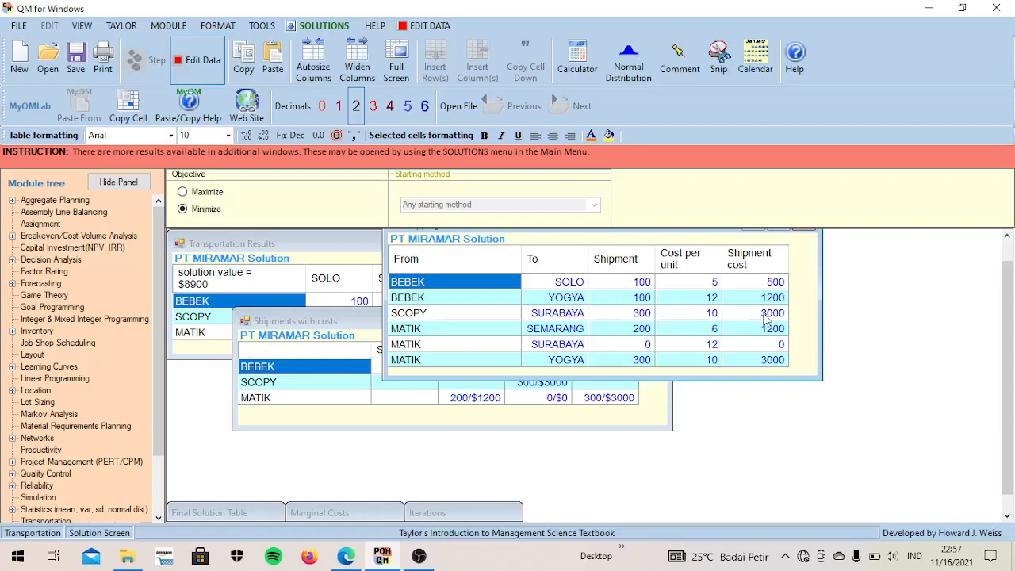
{"action": "left_click", "coordinate": [753, 234]}
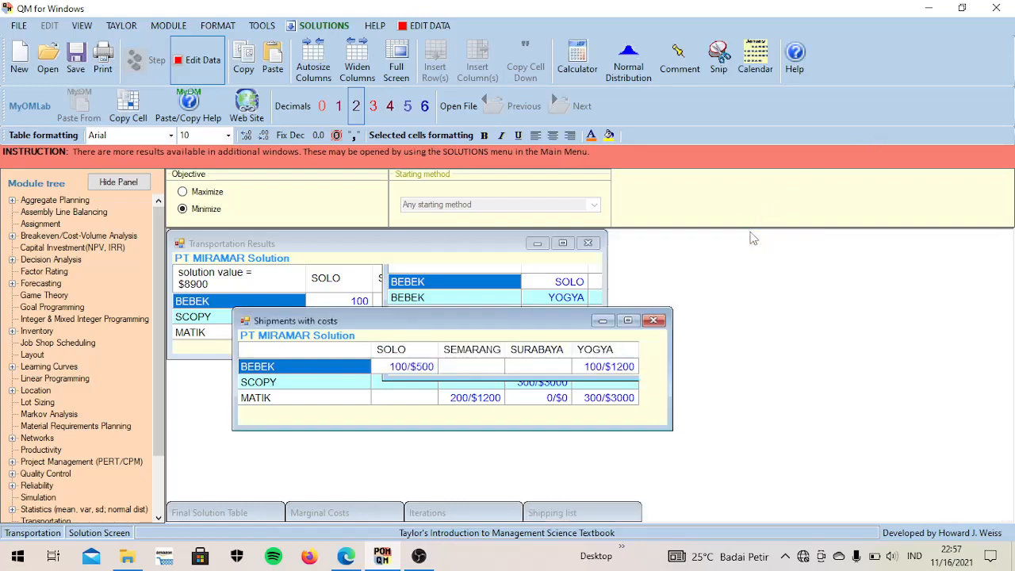
{"action": "left_click", "coordinate": [602, 321]}
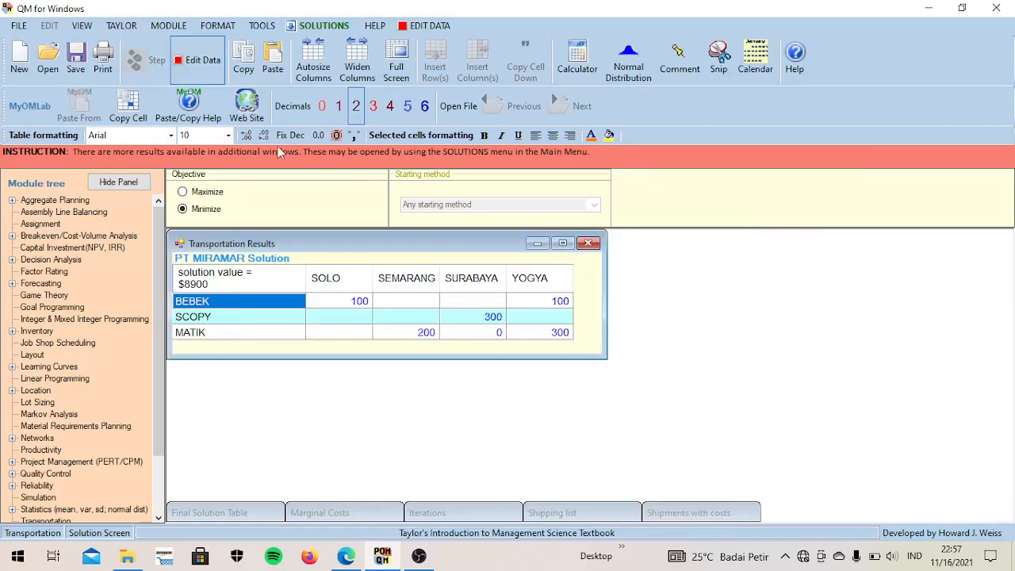
- Save the solved transportation problem as PT MIRAMAR in the Aplikom folder
{"action": "left_click", "coordinate": [78, 62]}
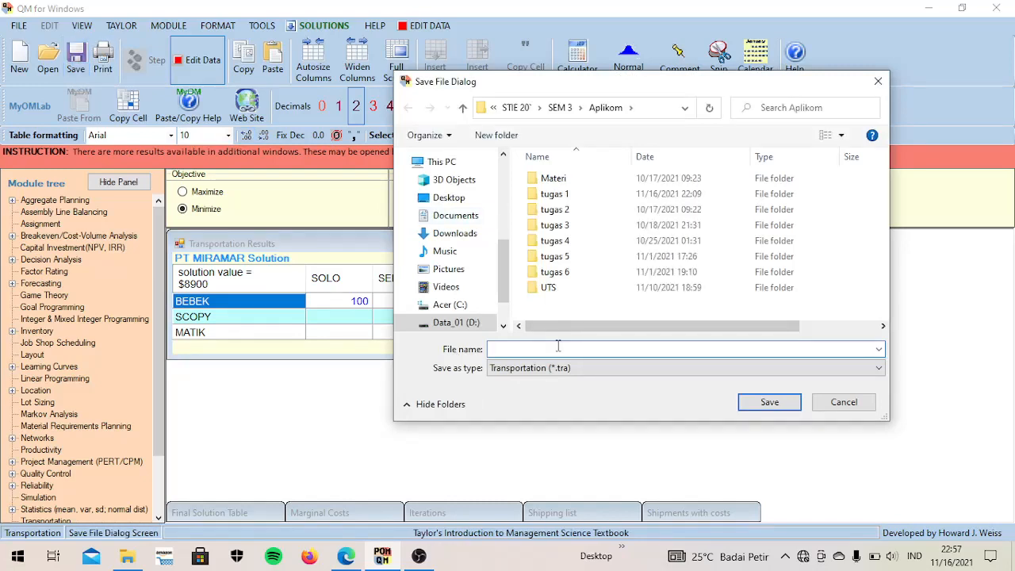
{"action": "type", "text": "PT MIRAMAR"}
{"action": "left_click", "coordinate": [768, 410]}
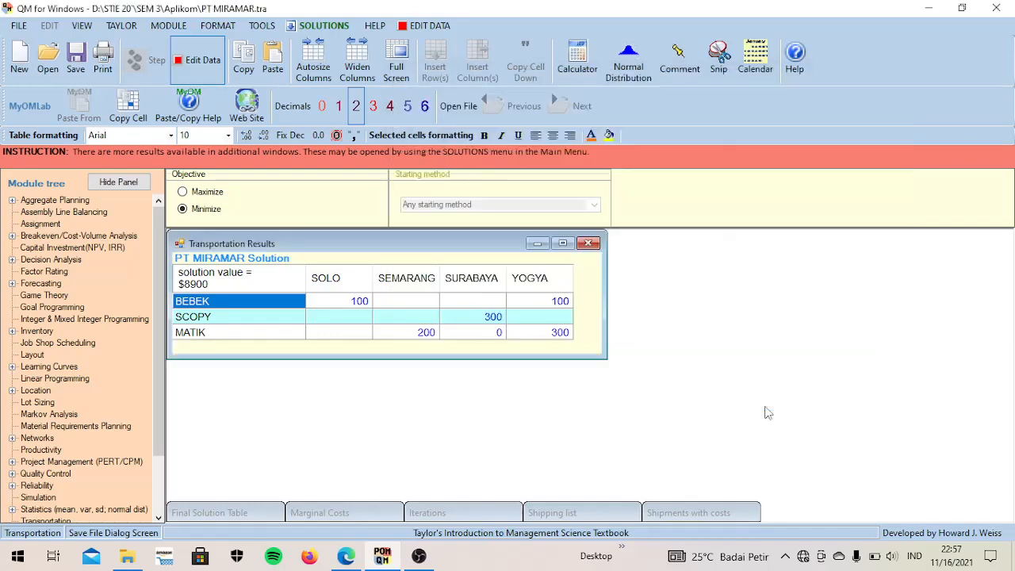